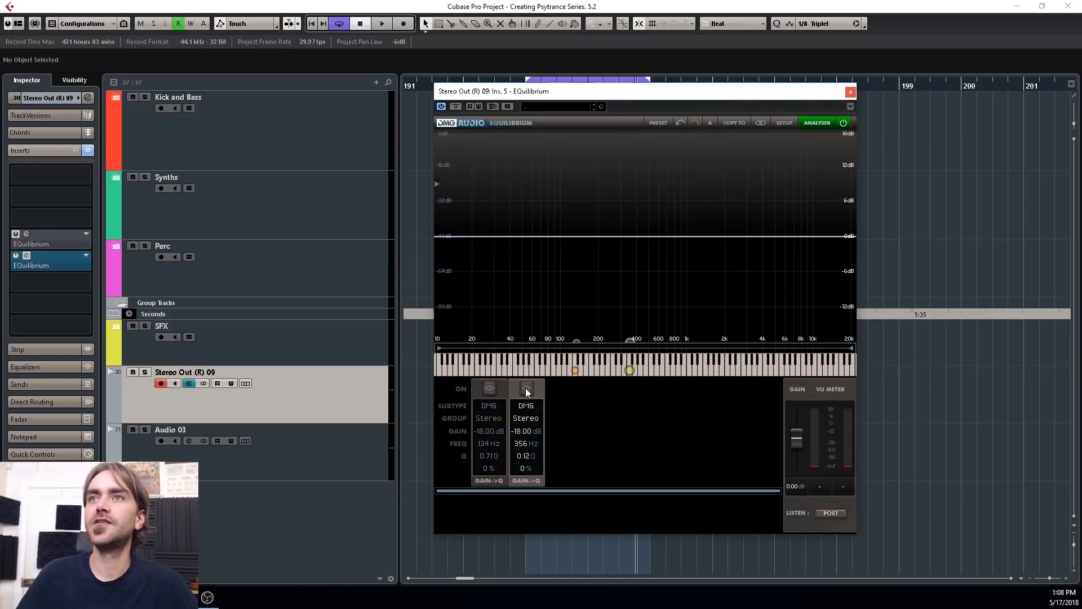
# Step: Enable the 356 Hz band with the 18 dB cut in the Stereo Out (R) 09 EQ and play the loop
pyautogui.click(526, 387)
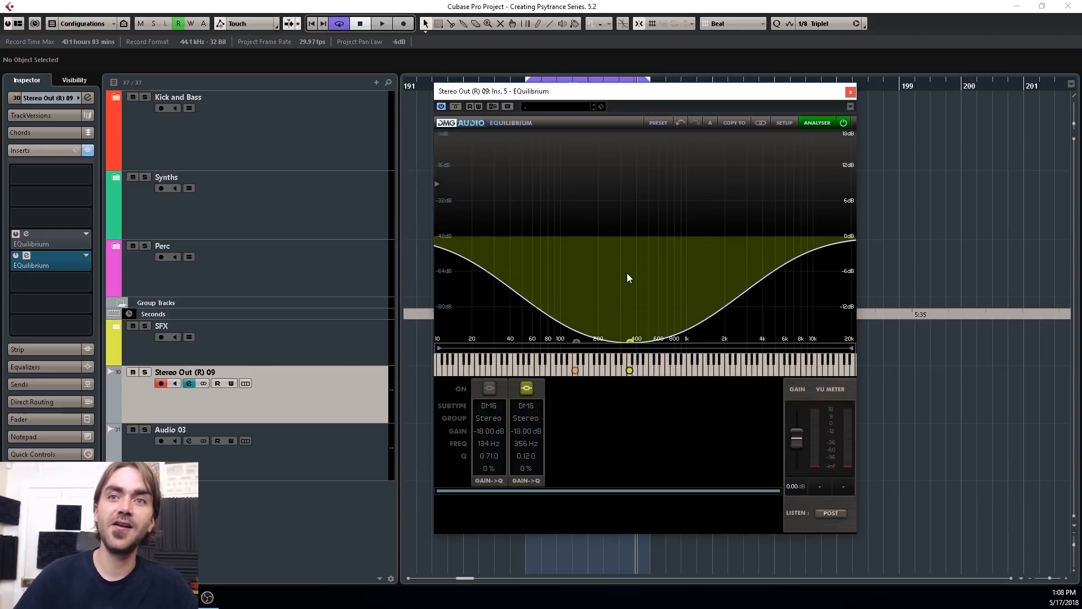
pyautogui.moveTo(686, 90); pyautogui.dragTo(944, 116)
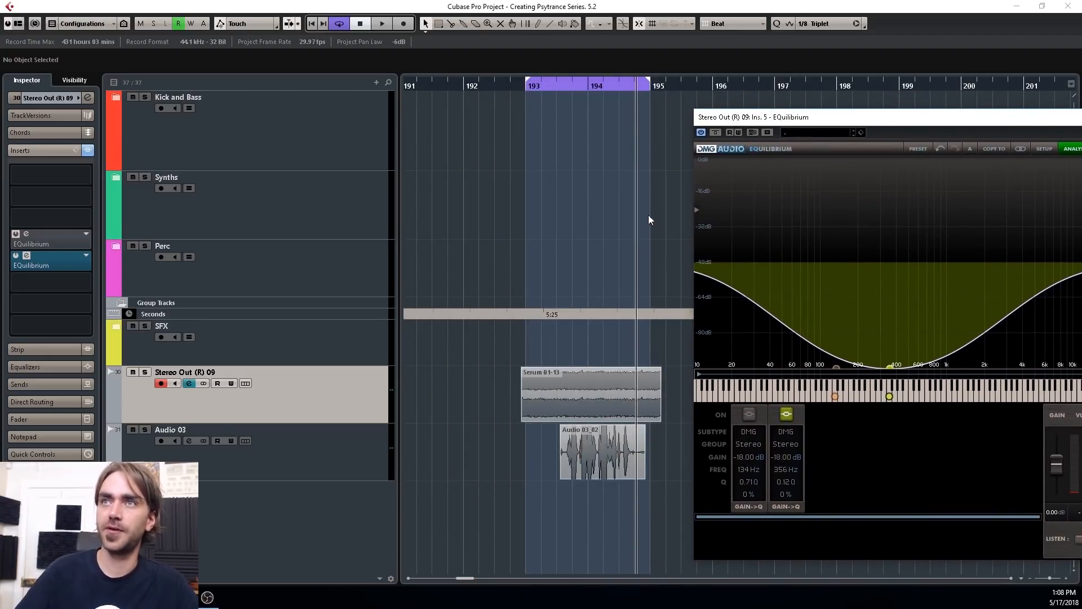
pyautogui.press('space')
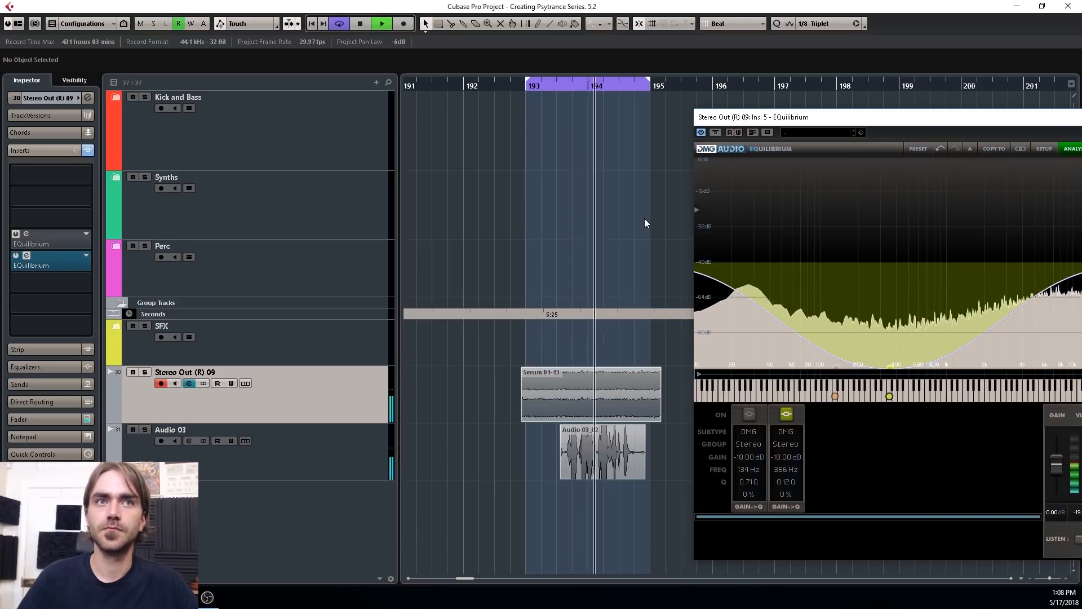
pyautogui.press('space')
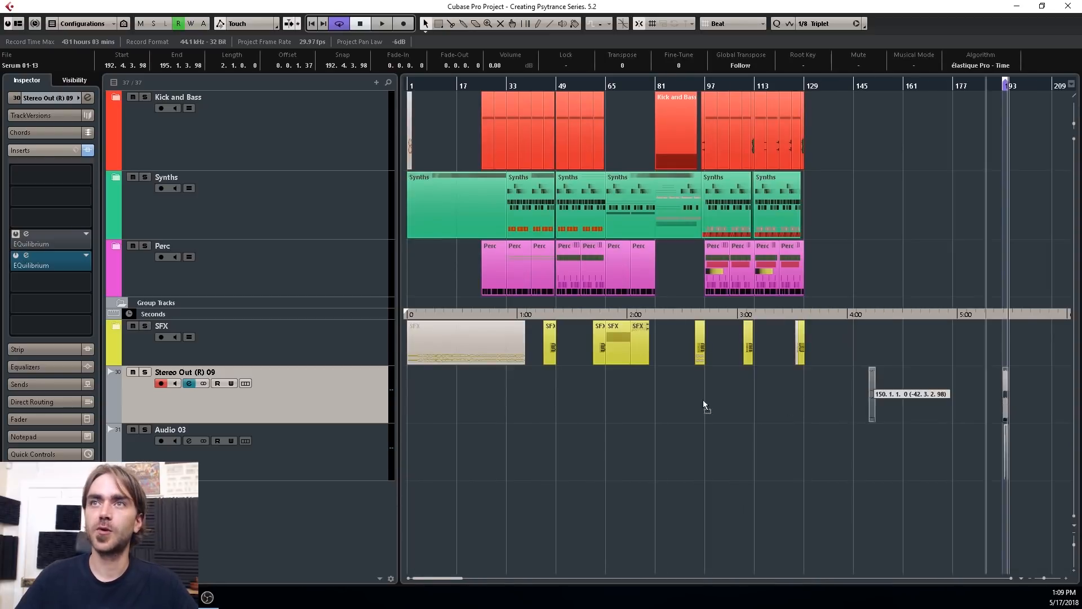
# Step: Move the Serum 01-13 clip to bar 33 and set the loop range to bars 33 to 37
pyautogui.moveTo(702, 400); pyautogui.dragTo(500, 401)
pyautogui.scroll(8, 522, 421)
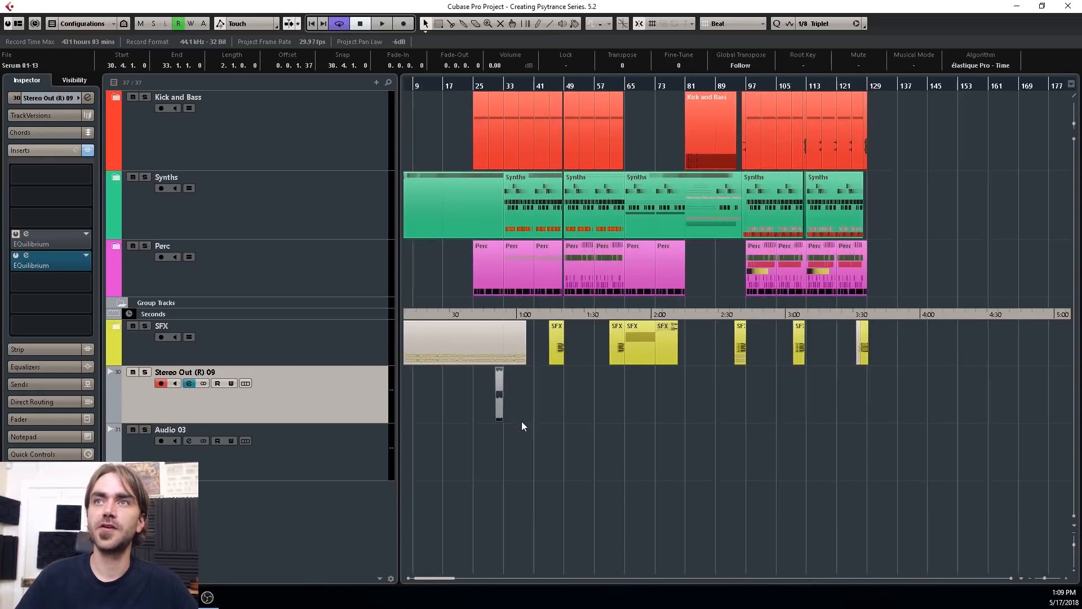
pyautogui.hscroll(-3, 479, 419)
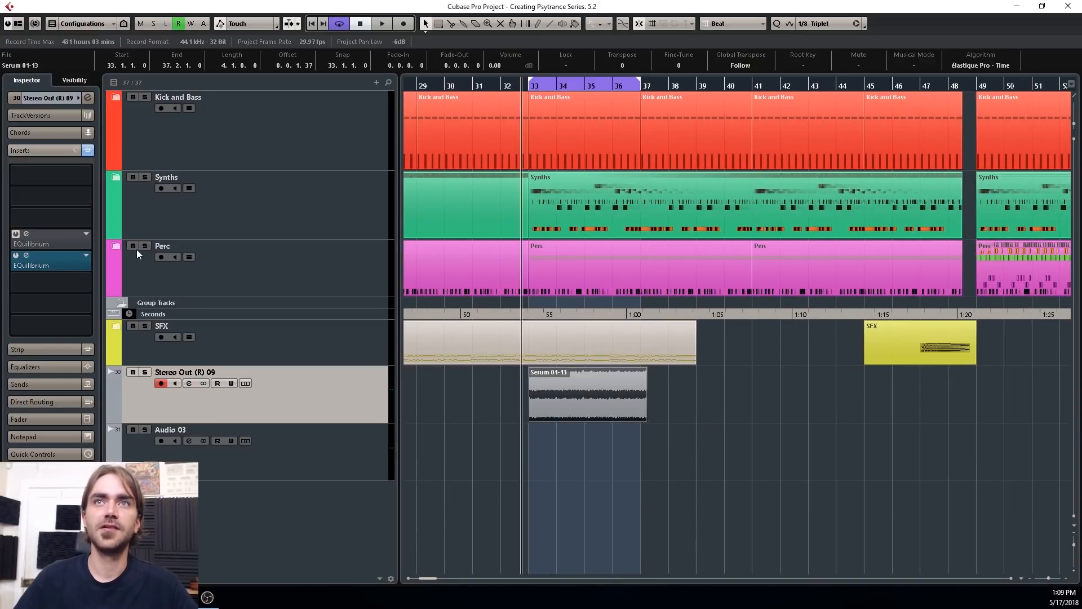
# Step: Mute the Synths, Perc and SFX folders and play the loop with the Serum clip and the kick and bass
pyautogui.click(133, 246)
pyautogui.click(532, 477)
pyautogui.press('space')
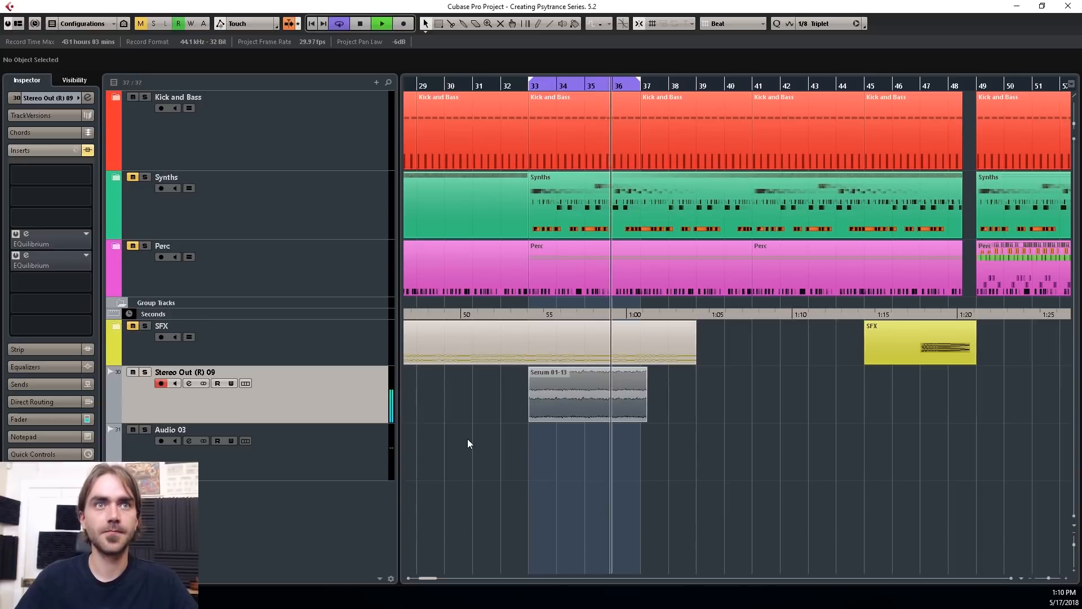
pyautogui.press('space')
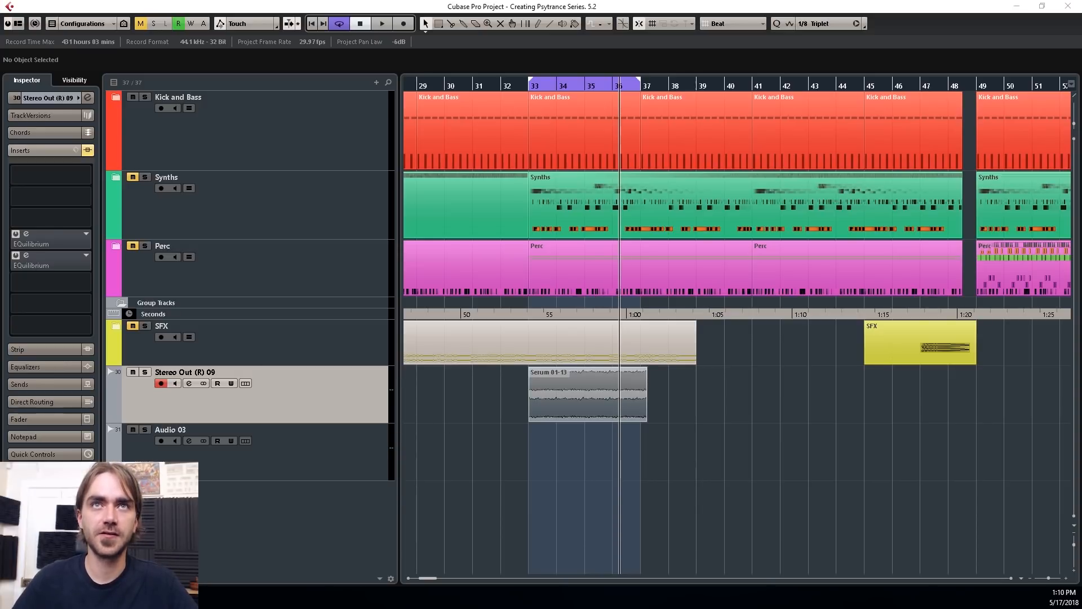
# Step: Raise the low-pass filter of the Stereo Out EQ to 285 Hz and play the loop through it
pyautogui.click(545, 443)
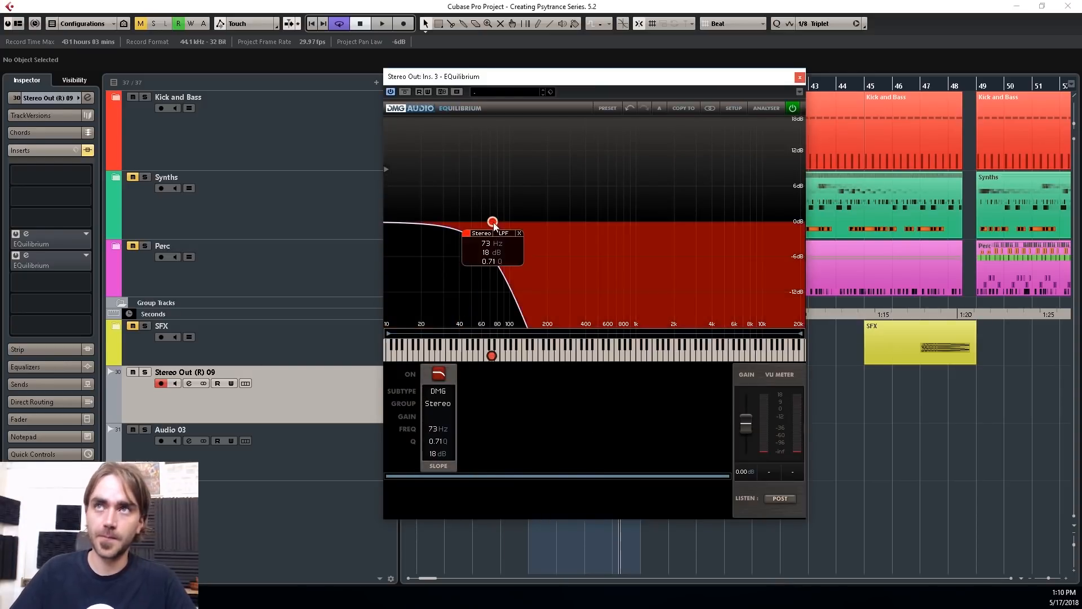
pyautogui.moveTo(493, 223); pyautogui.dragTo(527, 226)
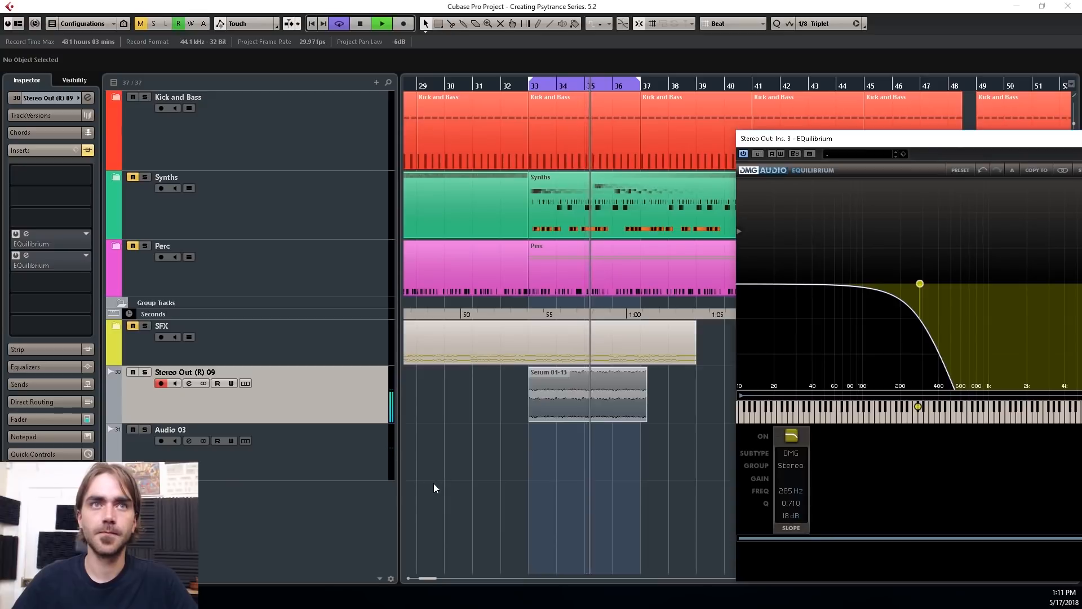
pyautogui.press('space')
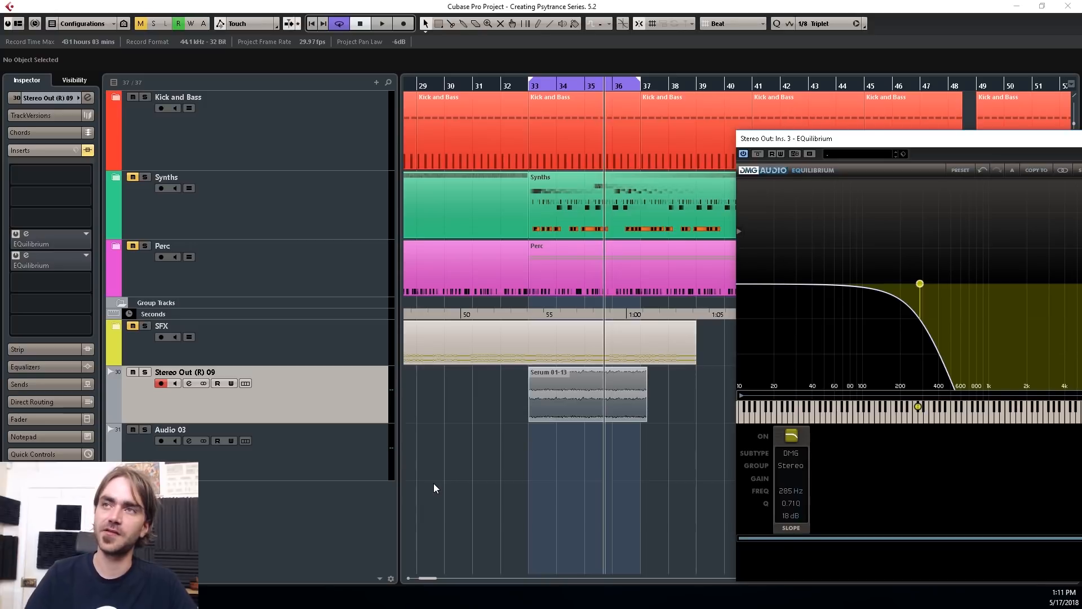
# Step: Activate the insert 4 EQ with the 694 Hz high-pass filter on Stereo Out (R) 09 and compare the loop
pyautogui.click(26, 233)
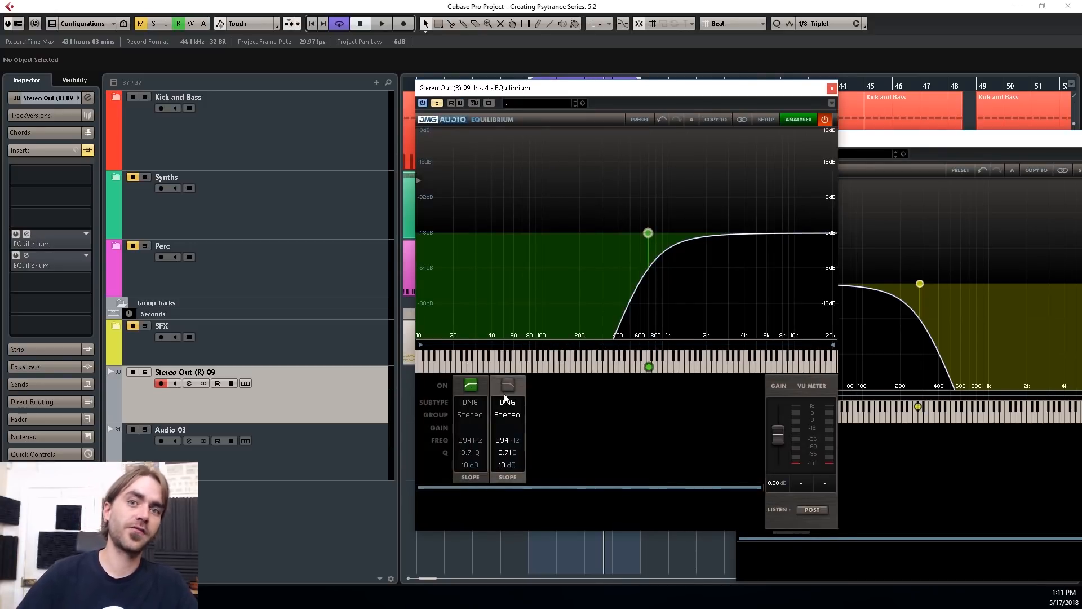
pyautogui.click(831, 89)
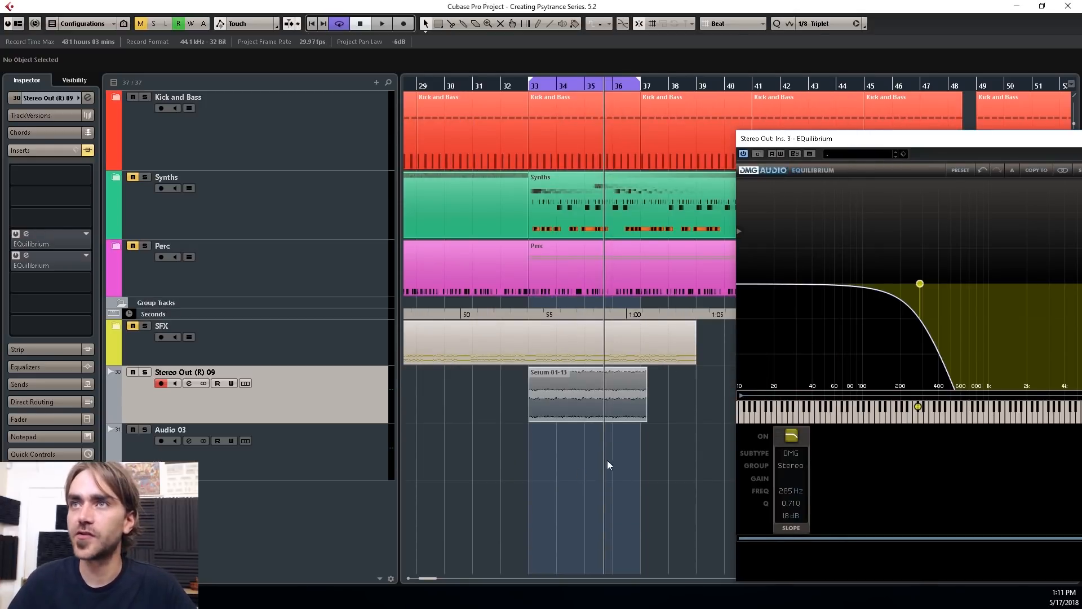
pyautogui.press('space')
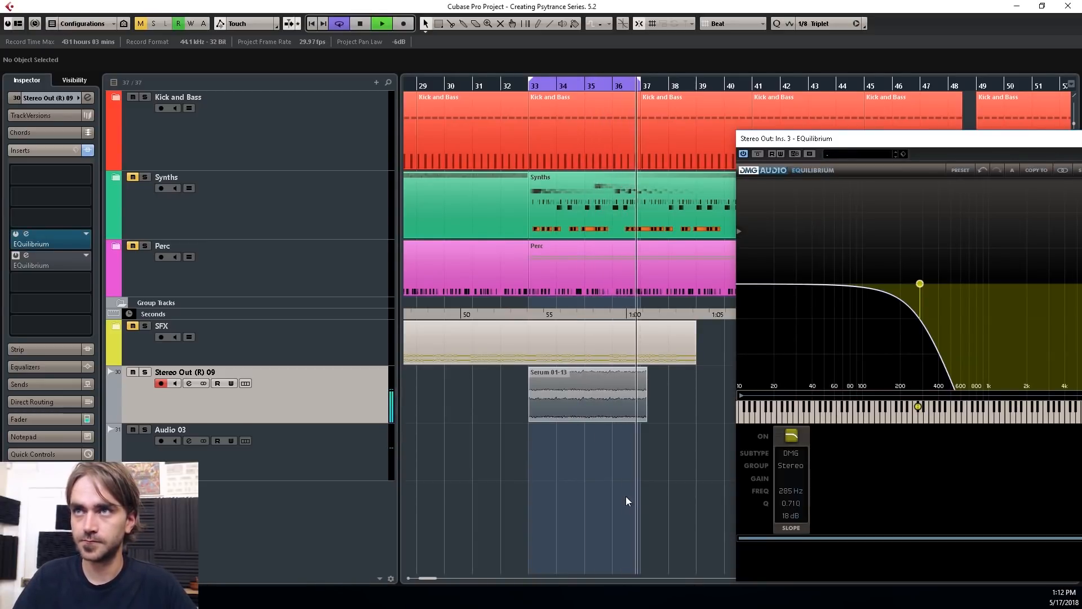
pyautogui.press('space')
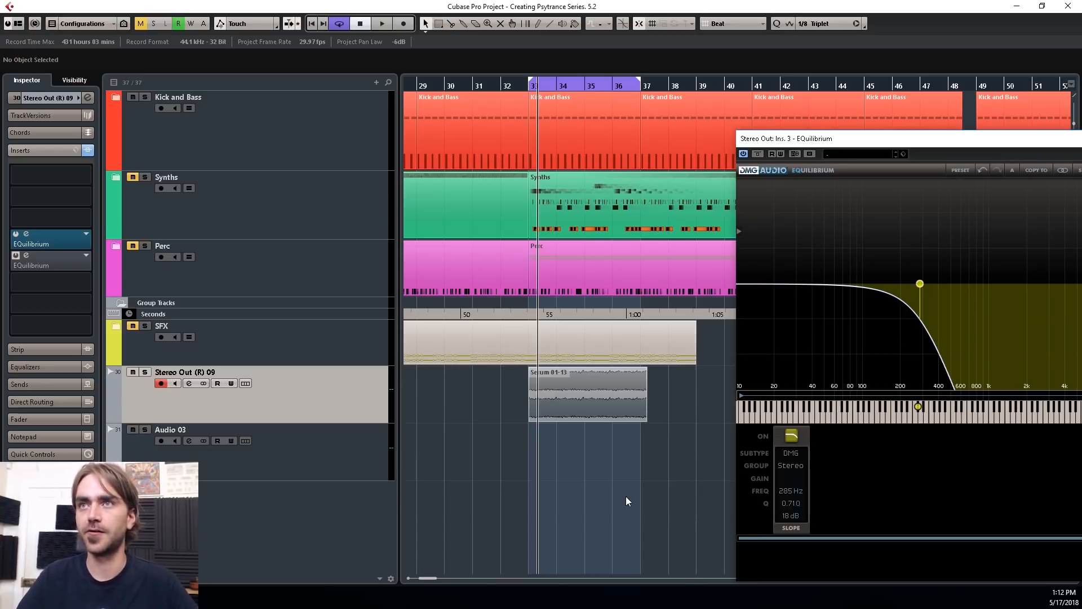
# Step: Turn off the low-pass band of the Stereo Out EQ and play the loop at full range
pyautogui.click(792, 436)
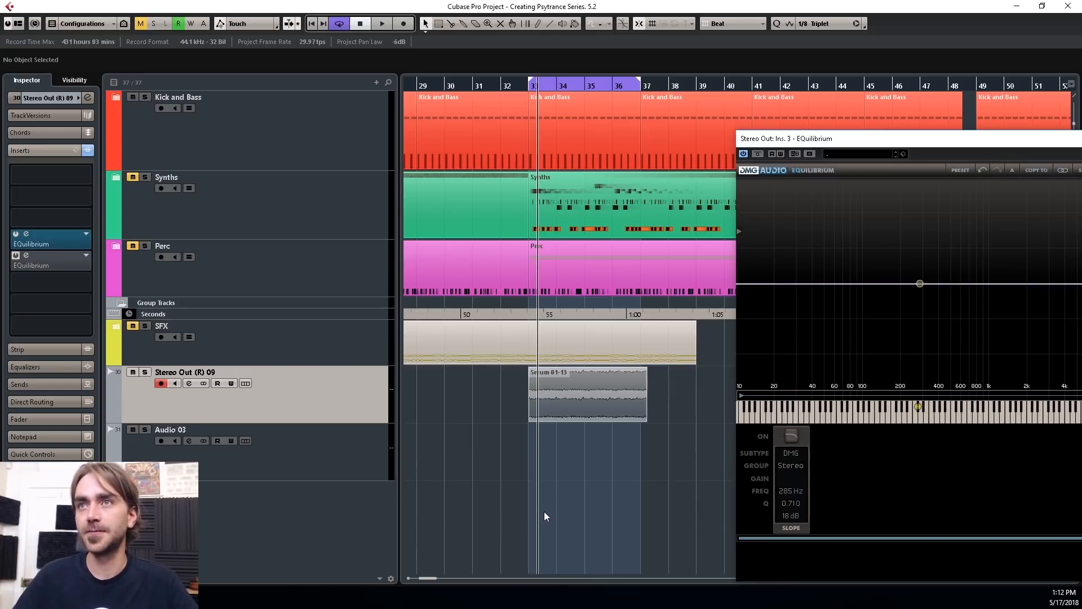
pyautogui.press('space')
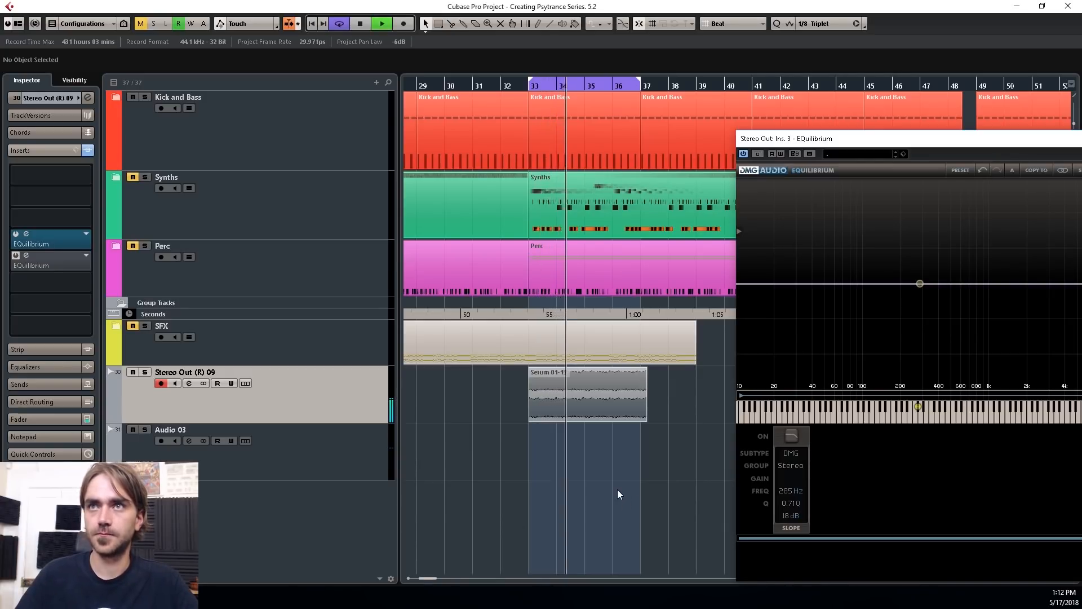
pyautogui.press('space')
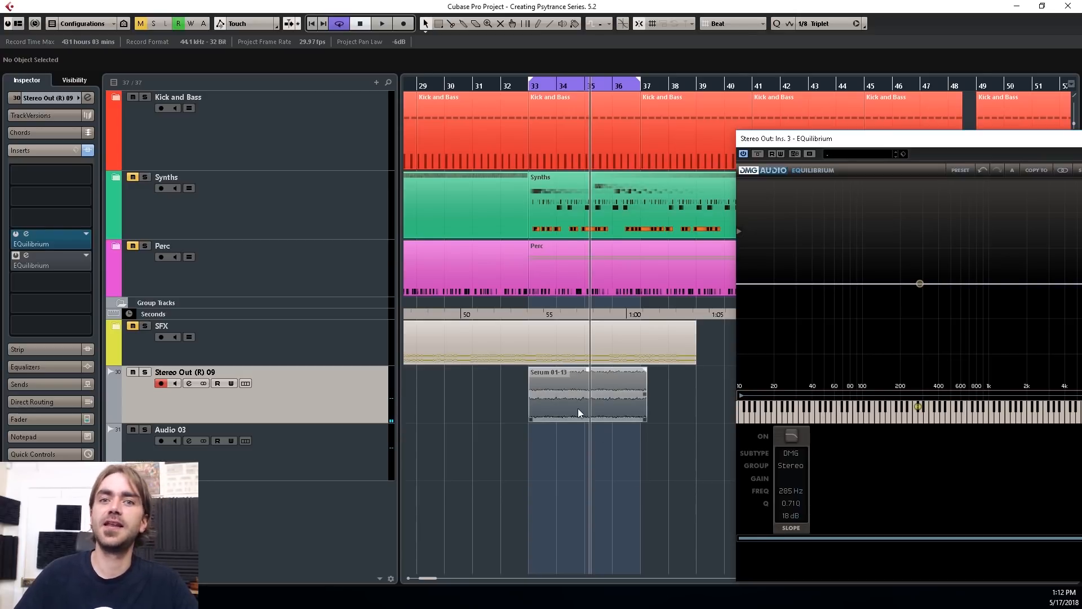
pyautogui.press('space')
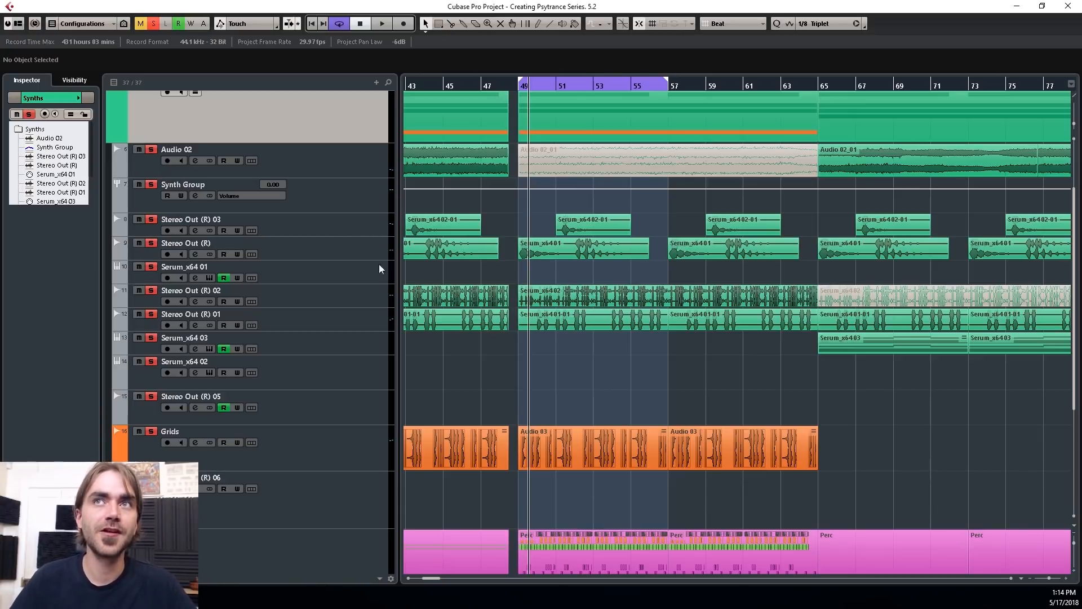
# Step: Play the soloed Synths tracks in the loop starting at bar 49
pyautogui.scroll(-6, 689, 361)
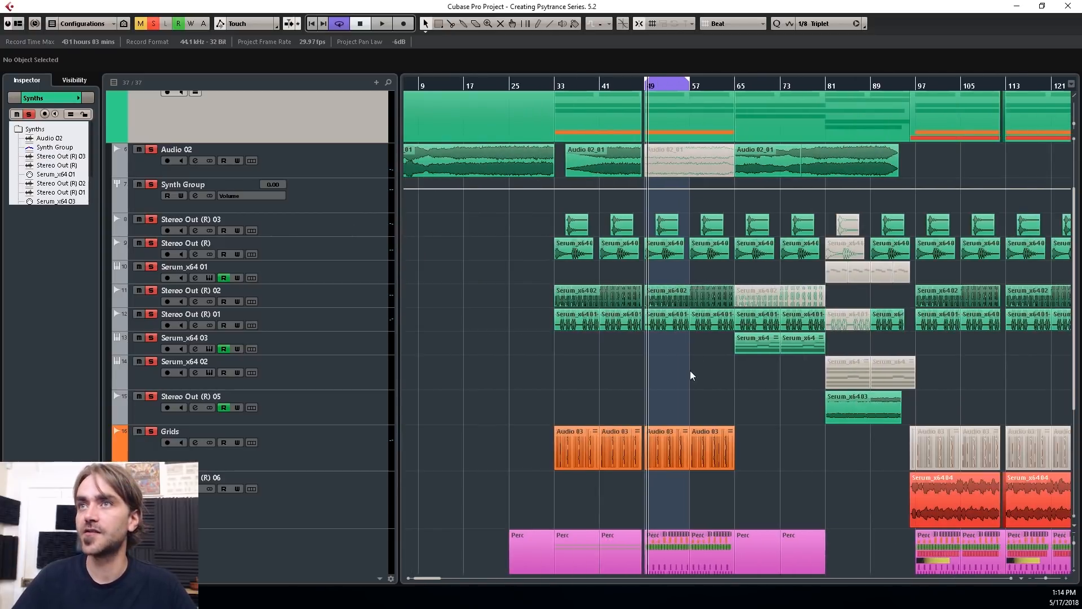
pyautogui.scroll(7, 692, 384)
pyautogui.press('space')
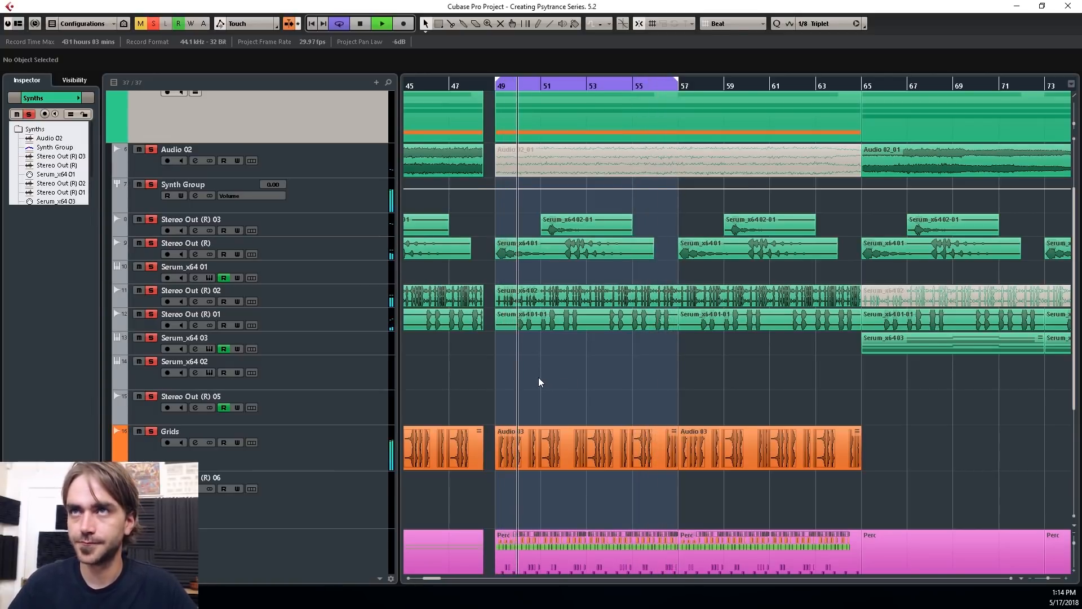
pyautogui.press('space')
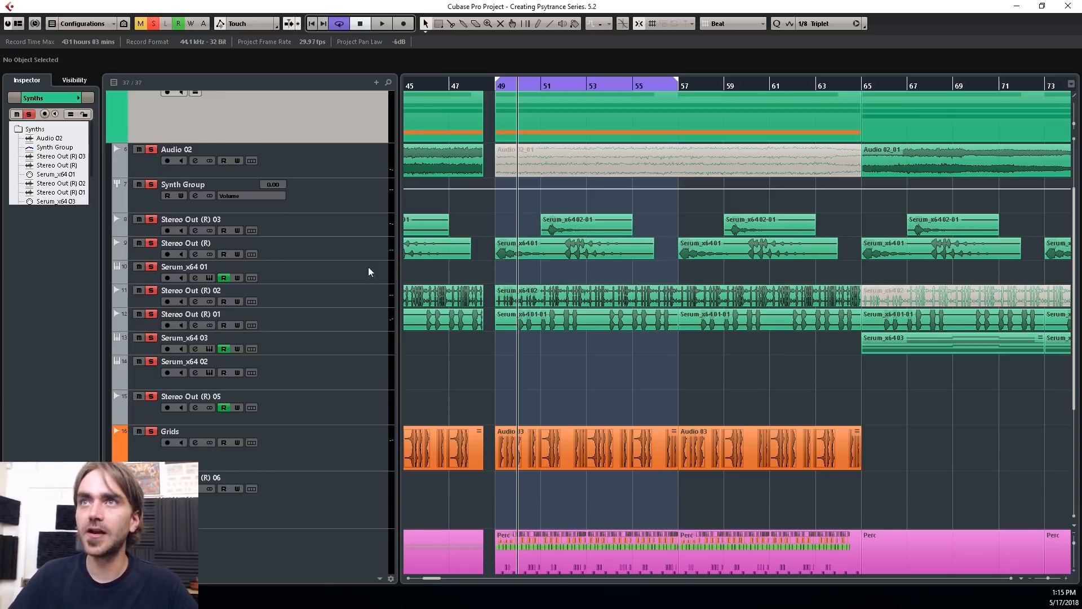
# Step: Solo the Stereo Out (R) synth track and move its EQ's peak band to 708 Hz at -0.24 dB
pyautogui.click(145, 255)
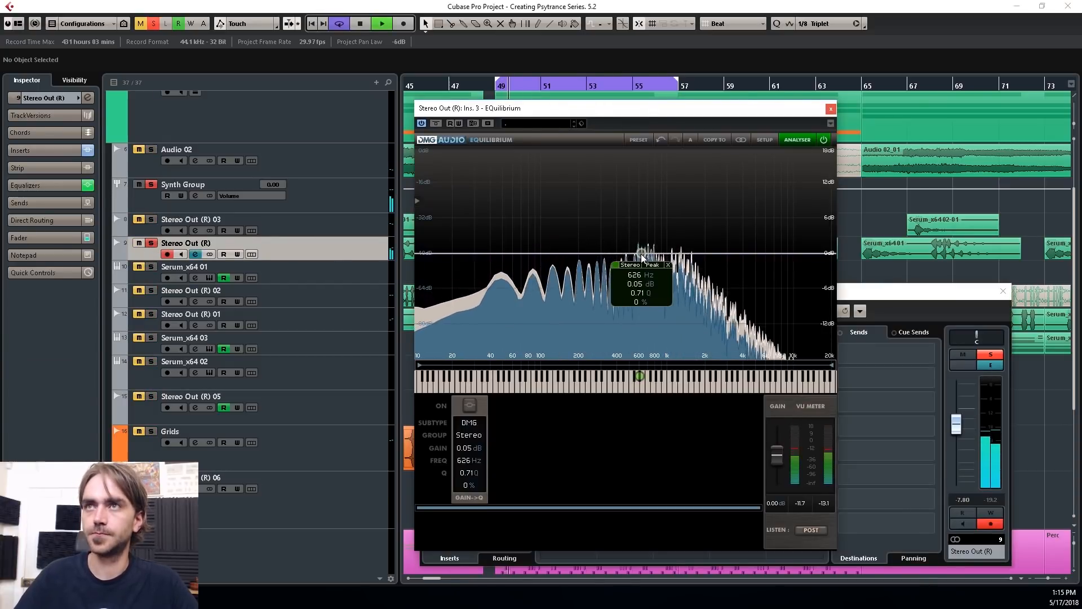
pyautogui.moveTo(642, 255); pyautogui.dragTo(647, 257)
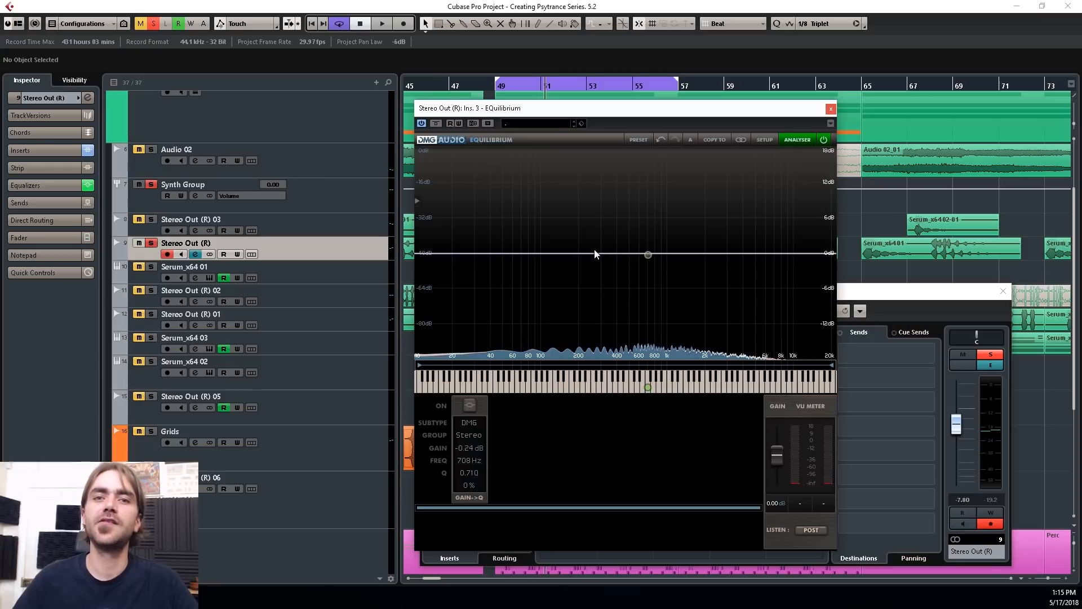
pyautogui.moveTo(650, 254)
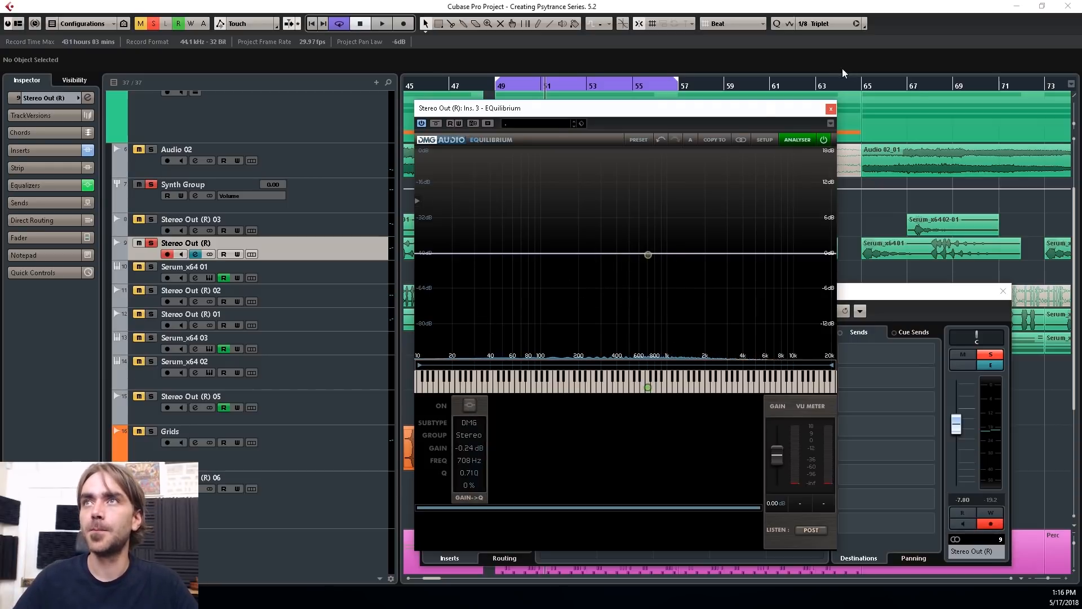
# Step: Move the plug-in and channel windows aside and play Stereo Out (R) together with the soloed Stereo Out (R) 02
pyautogui.moveTo(749, 117); pyautogui.dragTo(1003, 254)
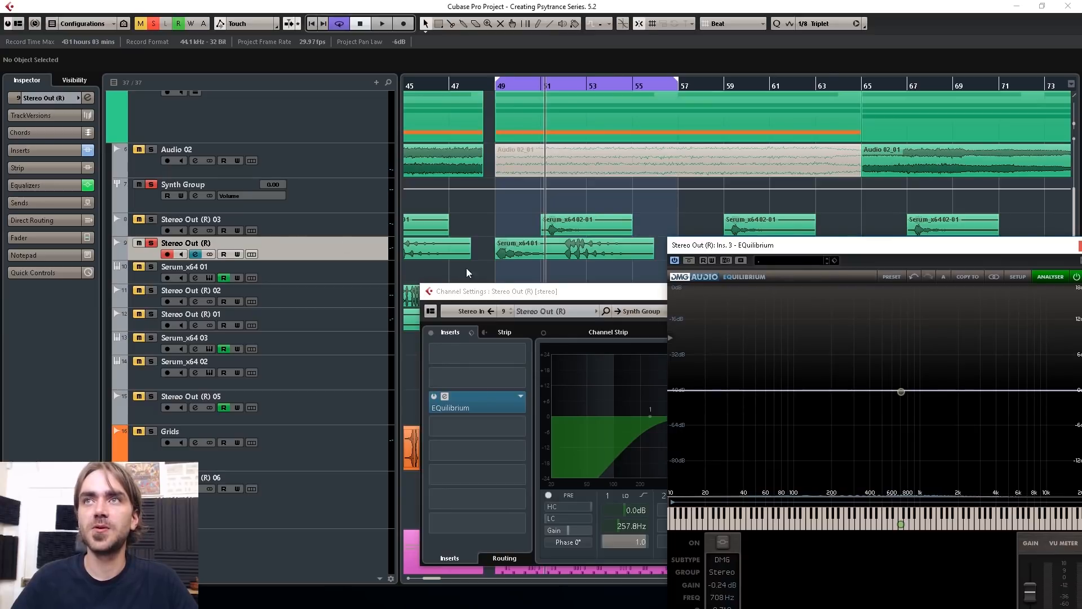
pyautogui.moveTo(514, 292); pyautogui.dragTo(752, 328)
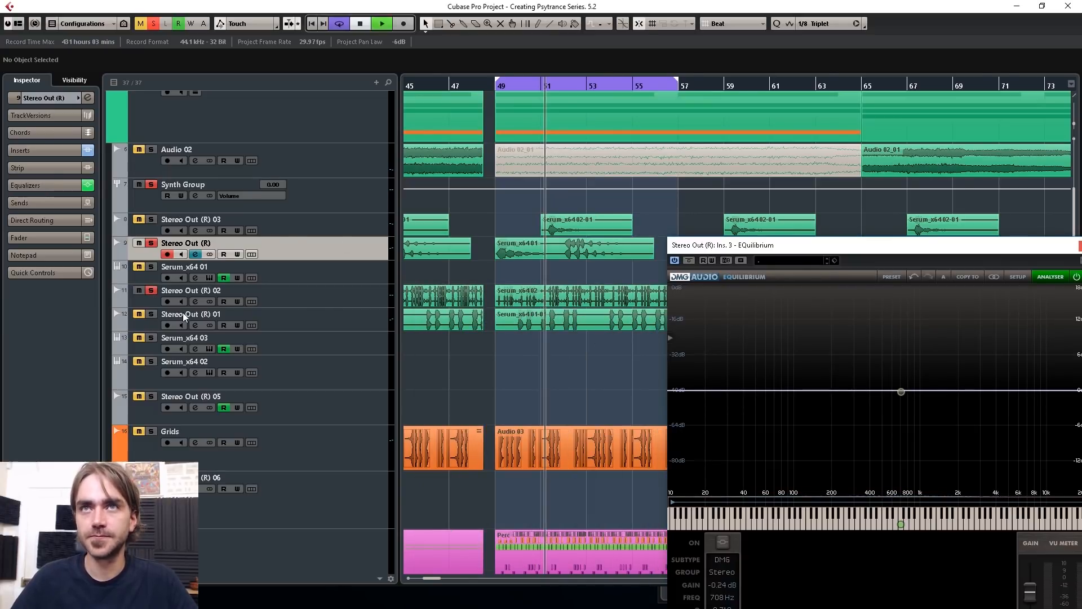
pyautogui.press('space')
pyautogui.click(328, 294)
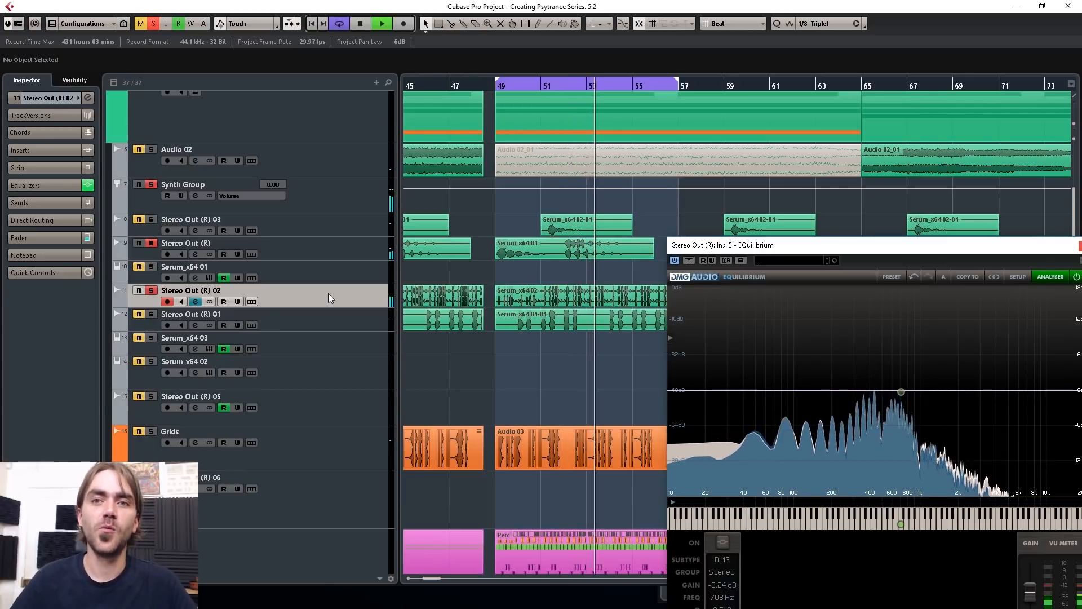
pyautogui.press('space')
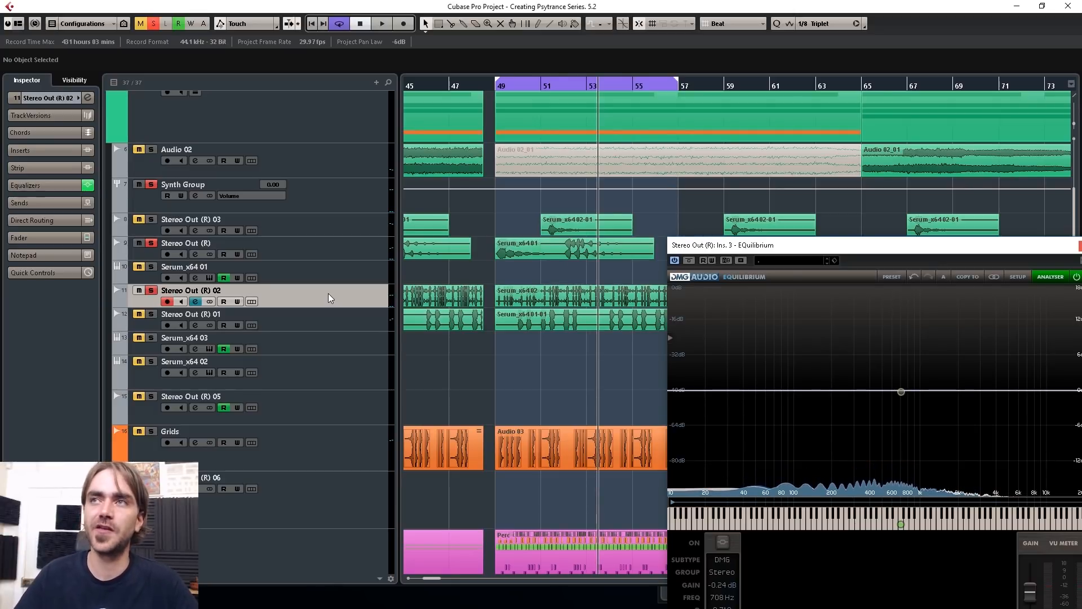
# Step: Audition Stereo Out (R) with its EQ in view and add cuts of 2.53 dB at 6842 Hz and 5.01 dB at 37 Hz
pyautogui.moveTo(761, 251); pyautogui.dragTo(551, 277)
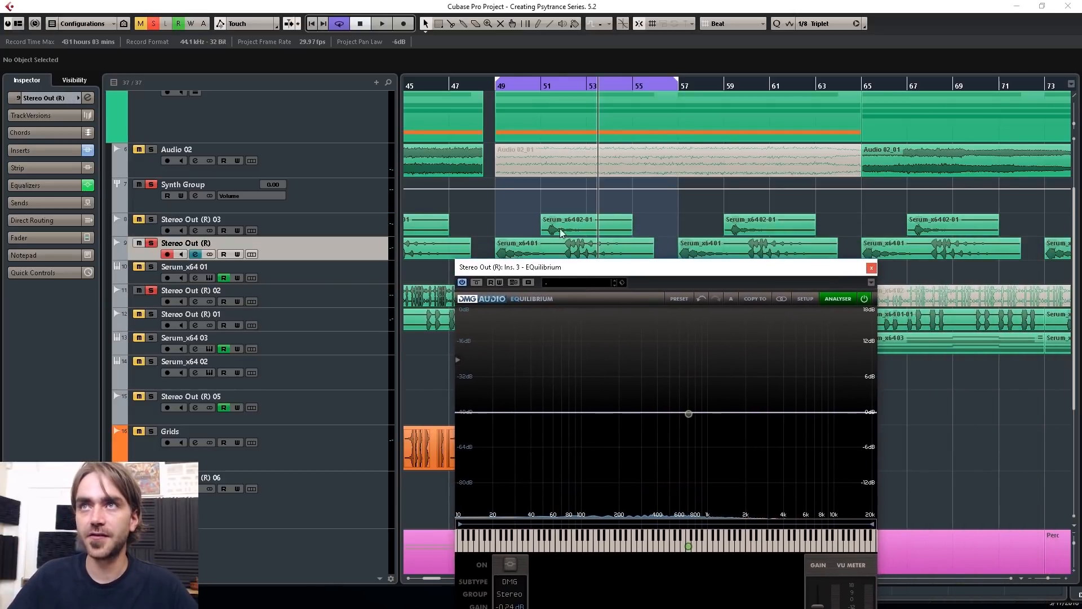
pyautogui.press('space')
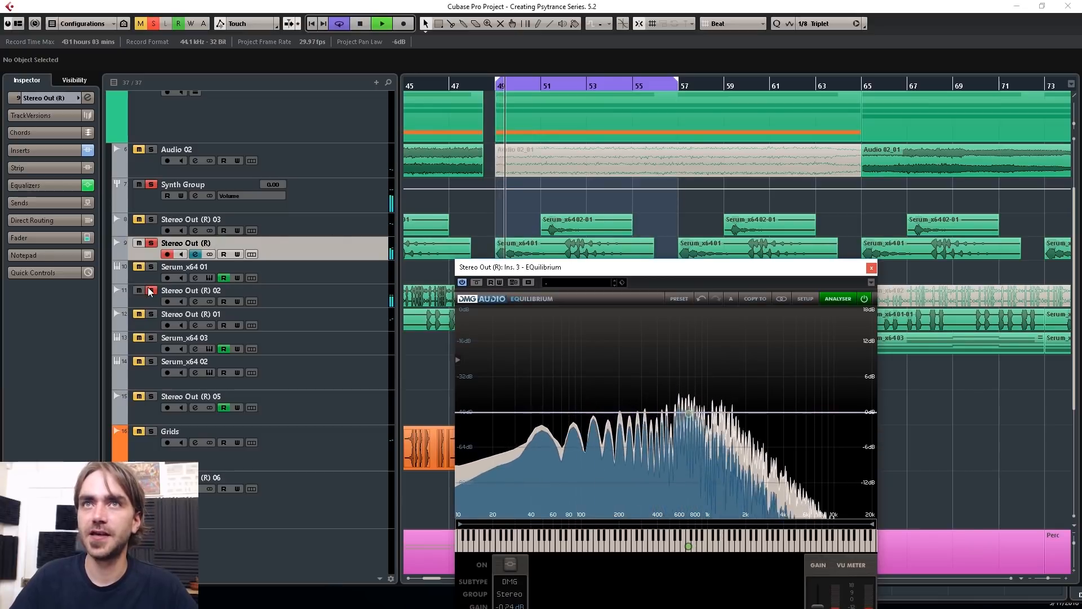
pyautogui.press('space')
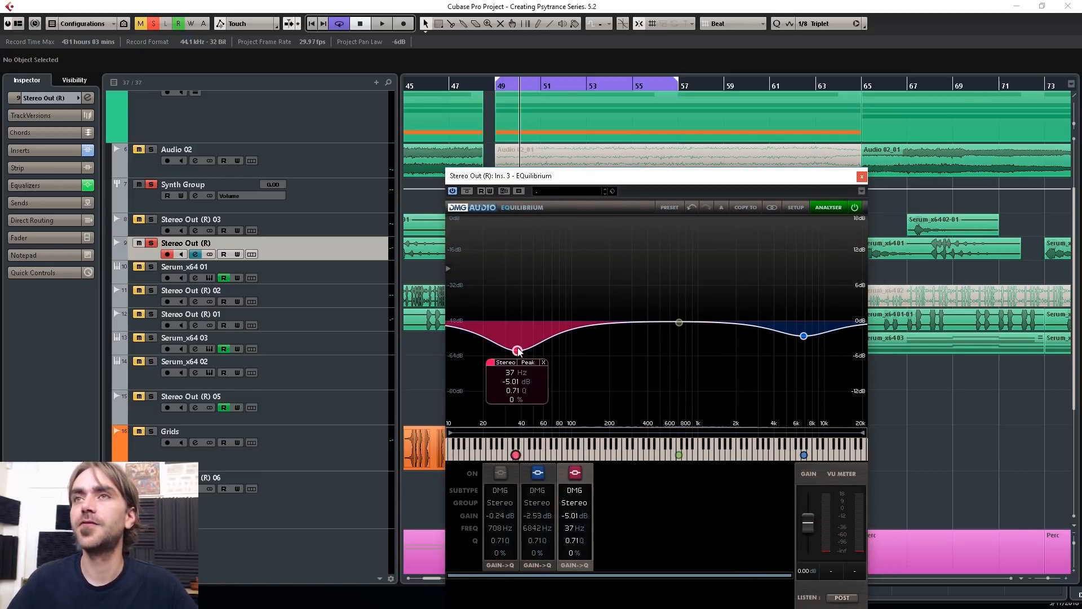
# Step: Change the 37 Hz band of the Stereo Out (R) EQ to a DMG high-pass filter with a Q of 0.48
pyautogui.scroll(-4, 517, 350)
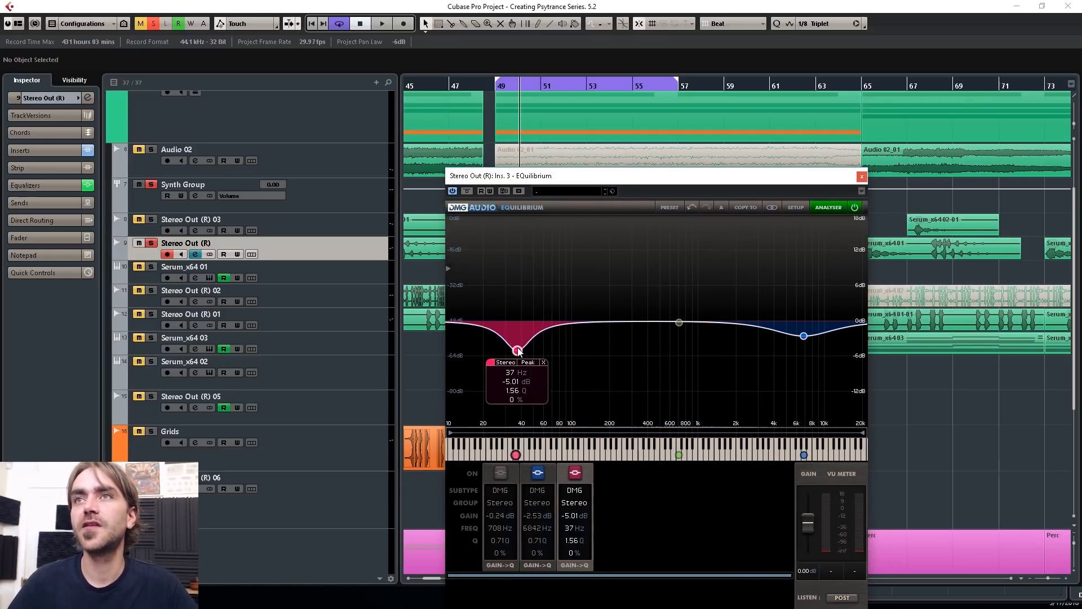
pyautogui.click(580, 475)
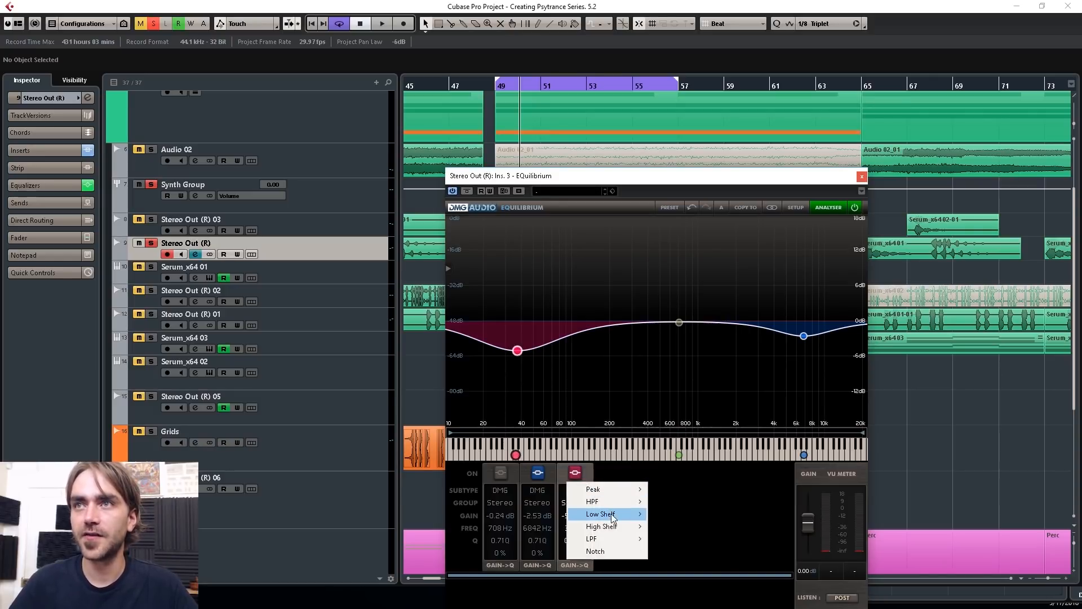
pyautogui.moveTo(602, 508)
pyautogui.click(671, 389)
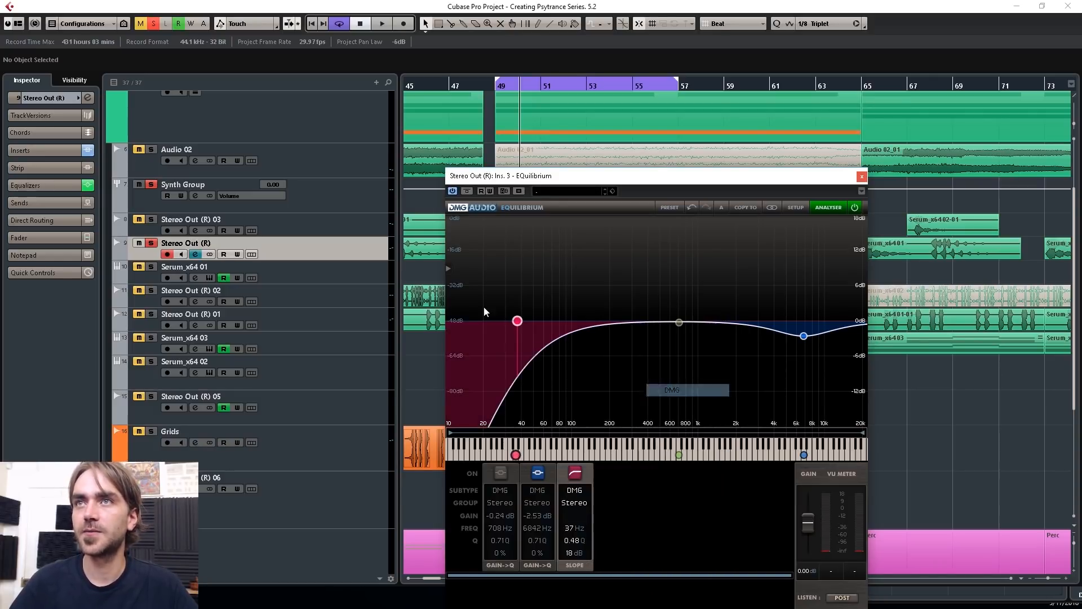
# Step: Move the Stereo Out (R) EQ's high-pass to 196 Hz, set its peak cut to 12.84 dB at 15395 Hz, and close the EQ
pyautogui.moveTo(517, 321); pyautogui.dragTo(609, 322)
pyautogui.moveTo(804, 336); pyautogui.dragTo(845, 363)
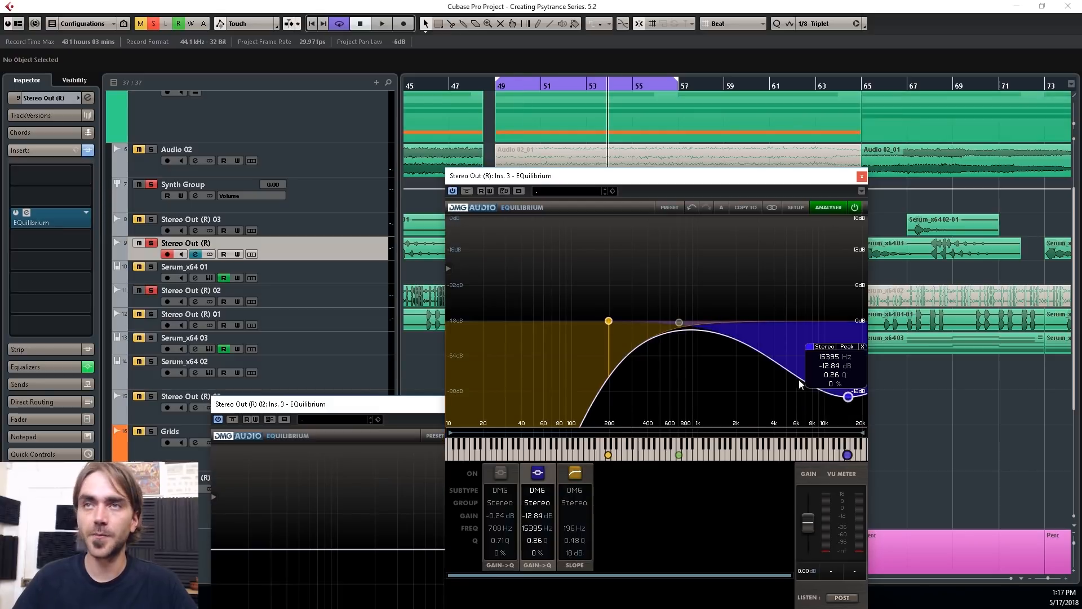
pyautogui.moveTo(800, 379); pyautogui.dragTo(848, 397)
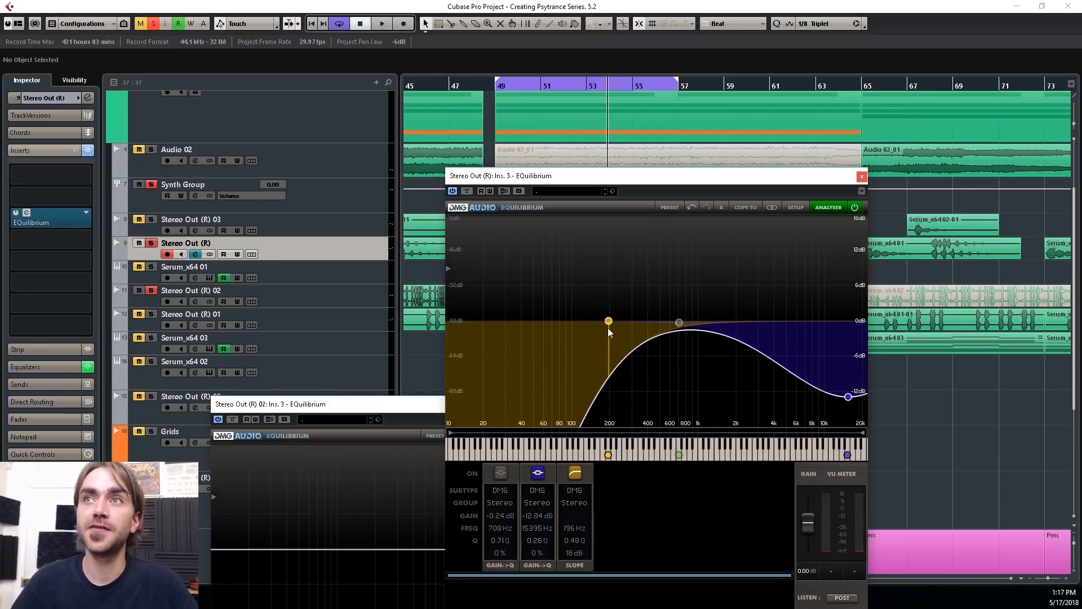
pyautogui.click(861, 177)
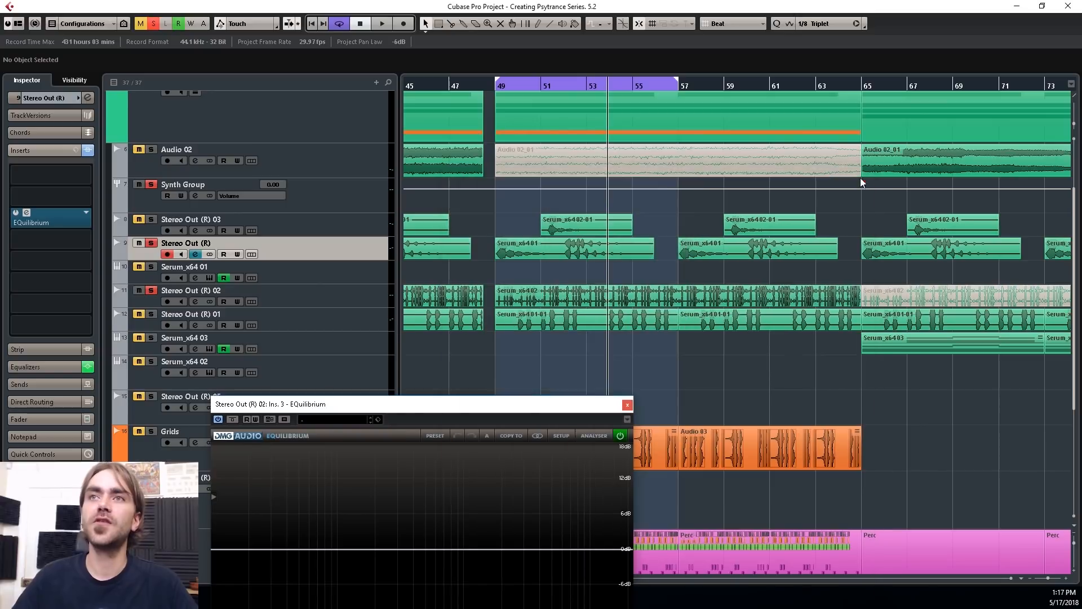
# Step: Change the 367 Hz band of the Stereo Out (R) 02 EQ to a high-pass filter and add a 7.21 dB peak cut at 484 Hz
pyautogui.moveTo(508, 404); pyautogui.dragTo(751, 245)
pyautogui.click(371, 303)
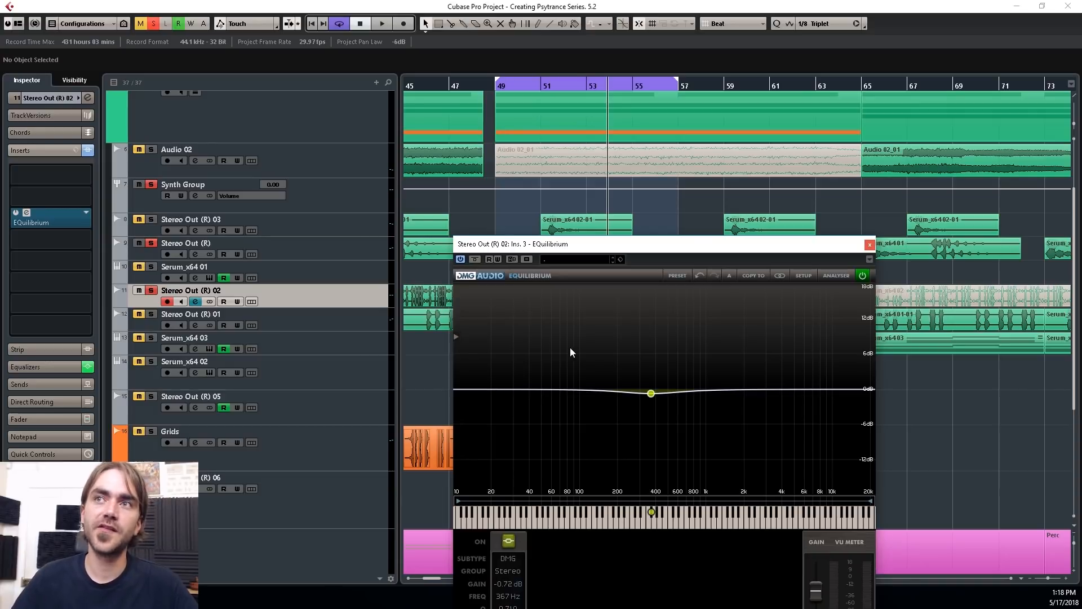
pyautogui.click(512, 541)
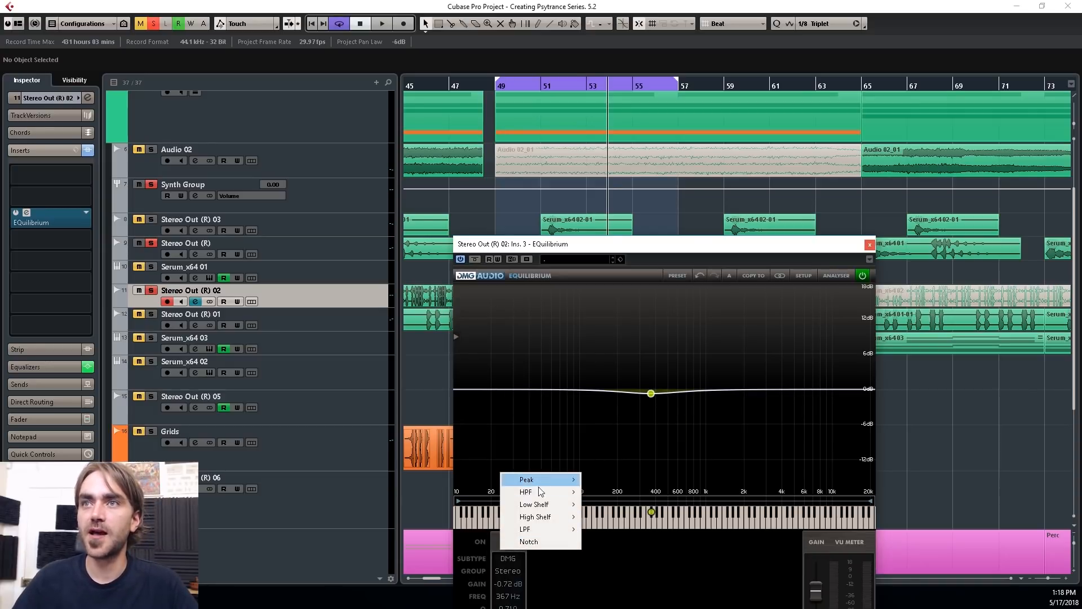
pyautogui.moveTo(539, 492)
pyautogui.click(620, 381)
pyautogui.moveTo(746, 390); pyautogui.dragTo(665, 431)
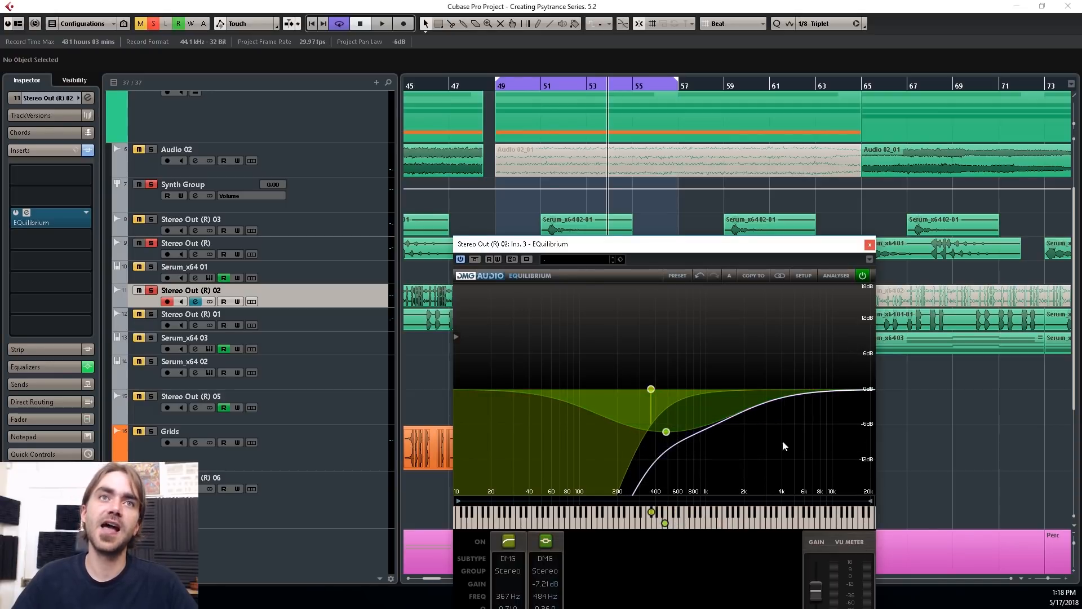
# Step: Play the loop with the Stereo Out (R) 02 EQ analyser on, move the peak cut to 311 Hz at -9.41 dB, and close the EQ
pyautogui.press('space')
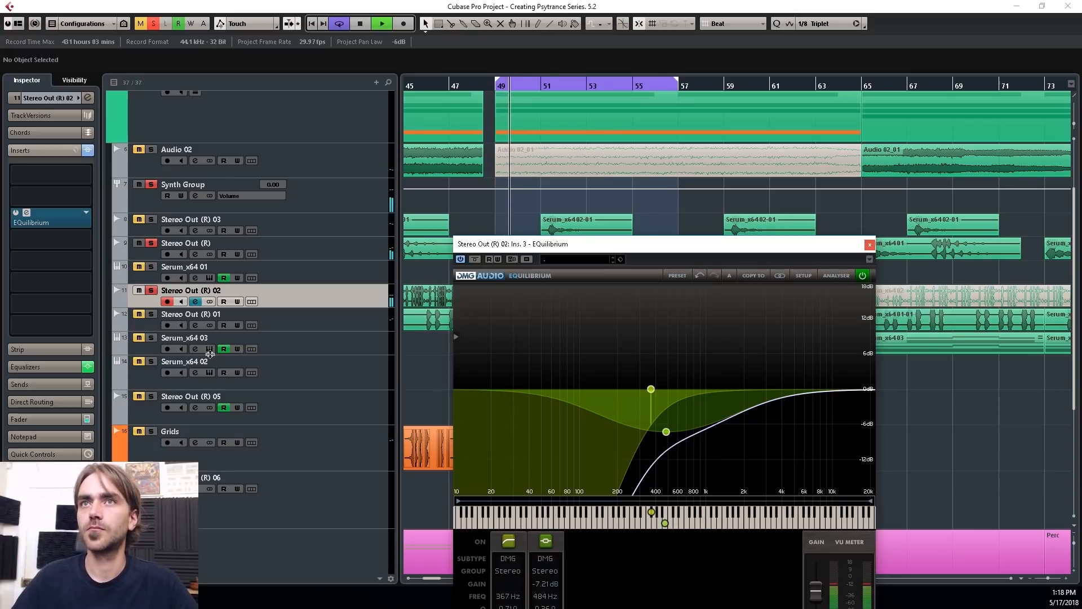
pyautogui.click(830, 277)
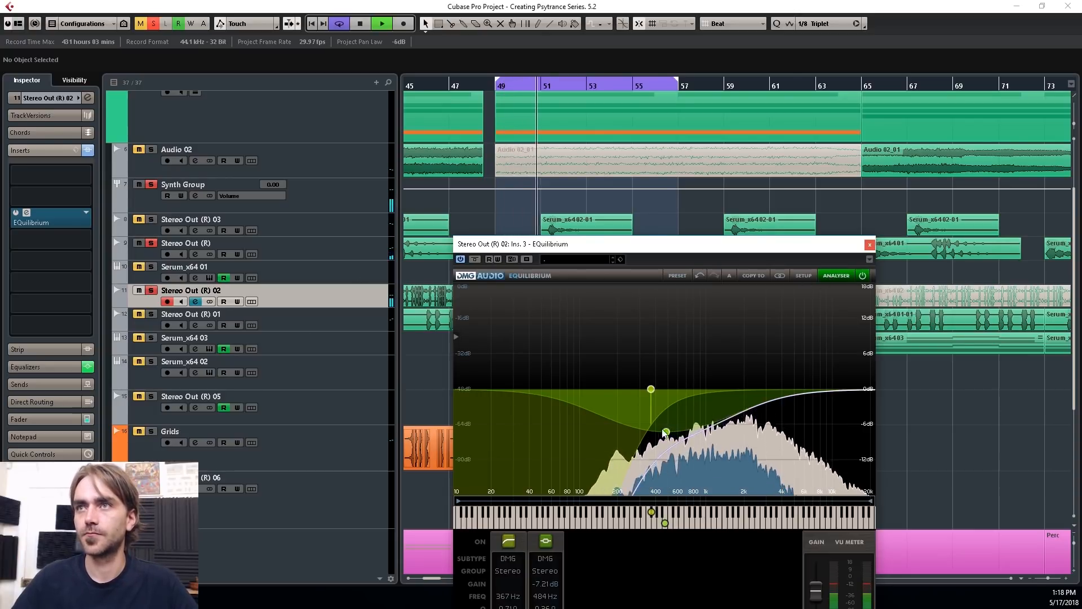
pyautogui.moveTo(662, 429); pyautogui.dragTo(644, 445)
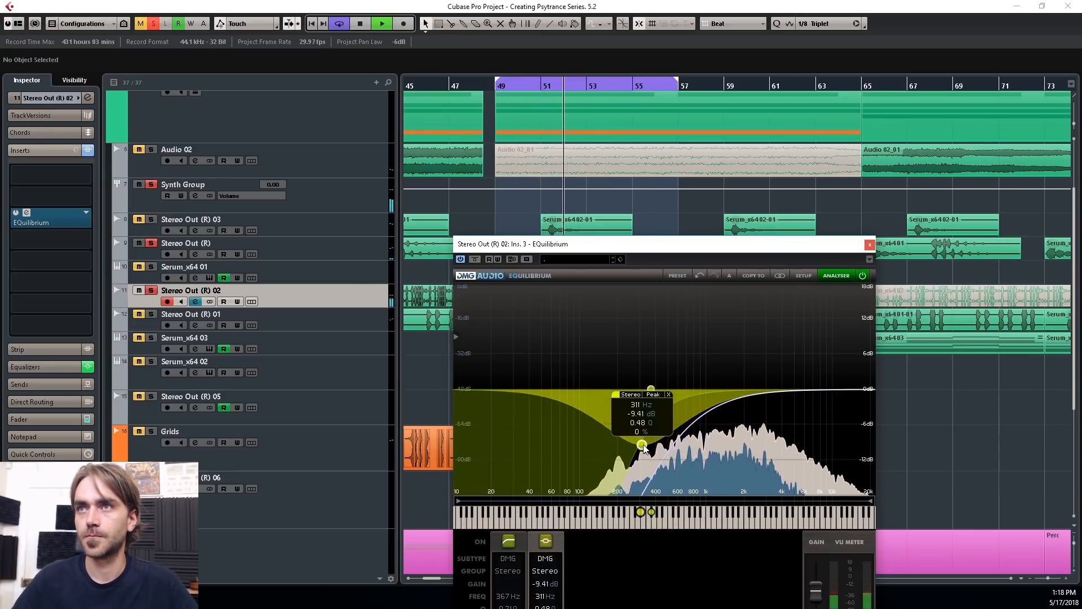
pyautogui.click(868, 248)
# Step: Solo the Grids track as well and play it together with Stereo Out (R) and Stereo Out (R) 02
pyautogui.click(154, 447)
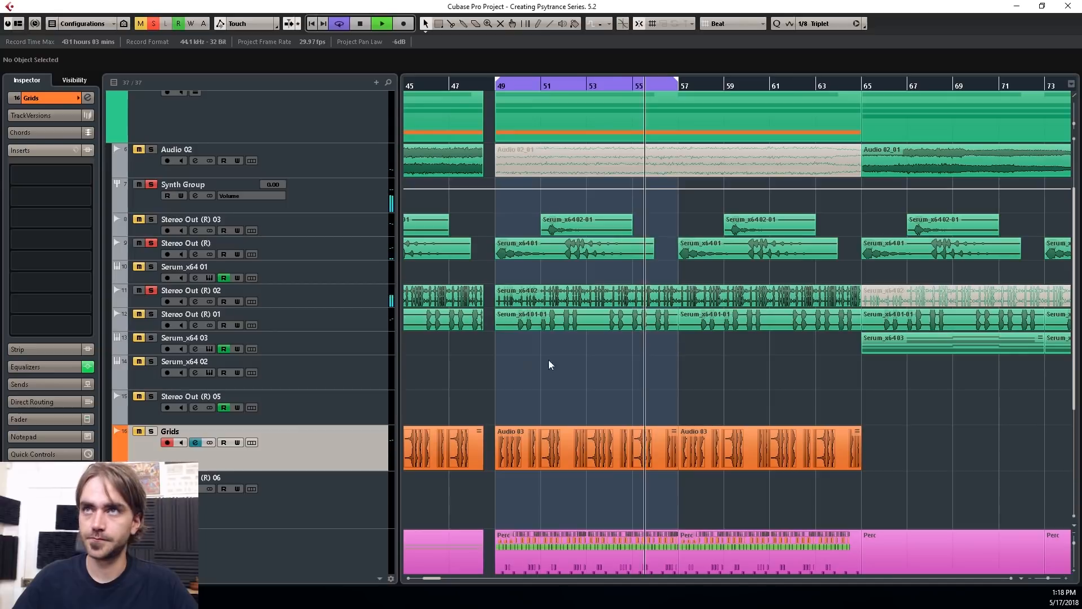
pyautogui.press('space')
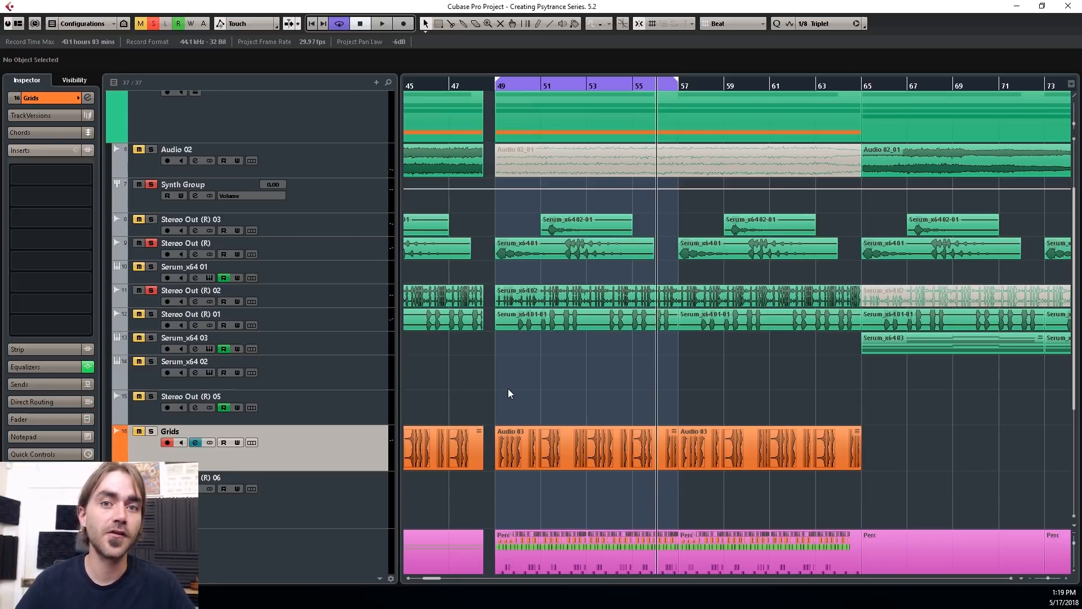
pyautogui.press('space')
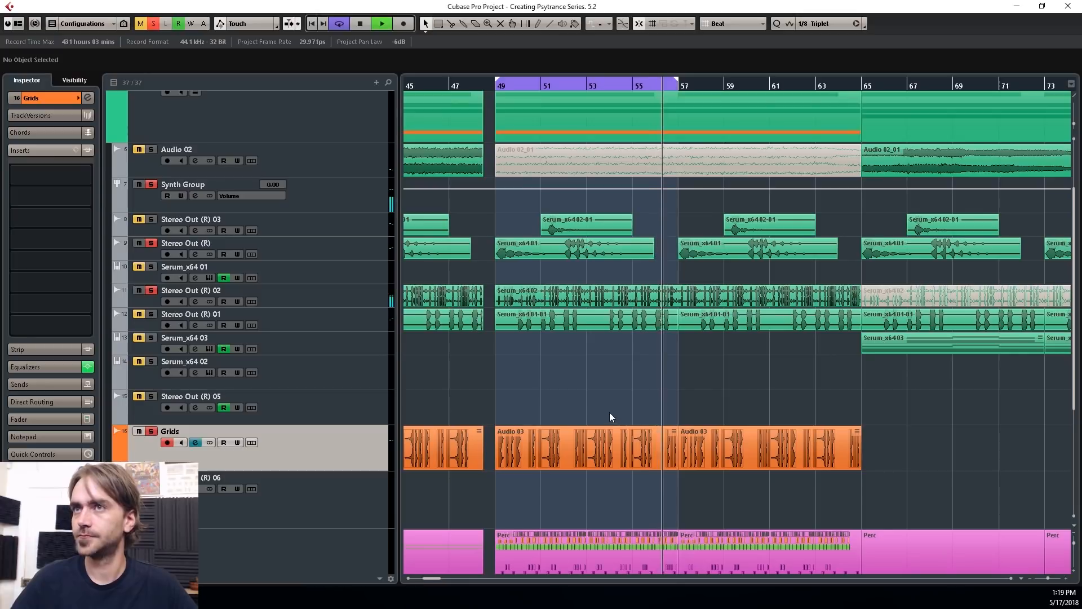
# Step: Insert an EQuilibrium EQ on the Grids track and turn on its analyser
pyautogui.click(71, 97)
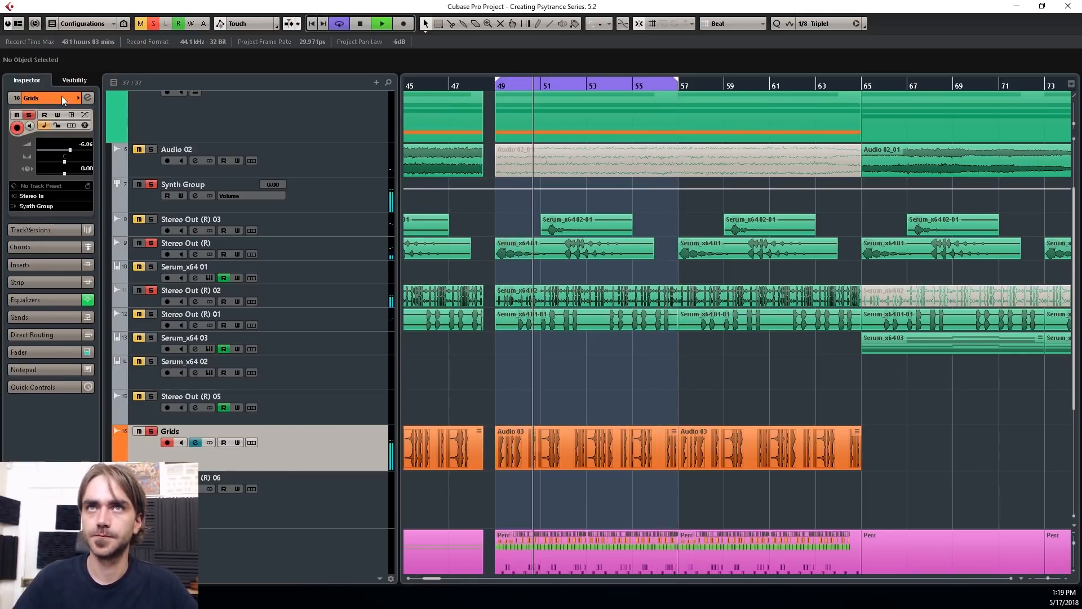
pyautogui.click(42, 264)
pyautogui.click(47, 198)
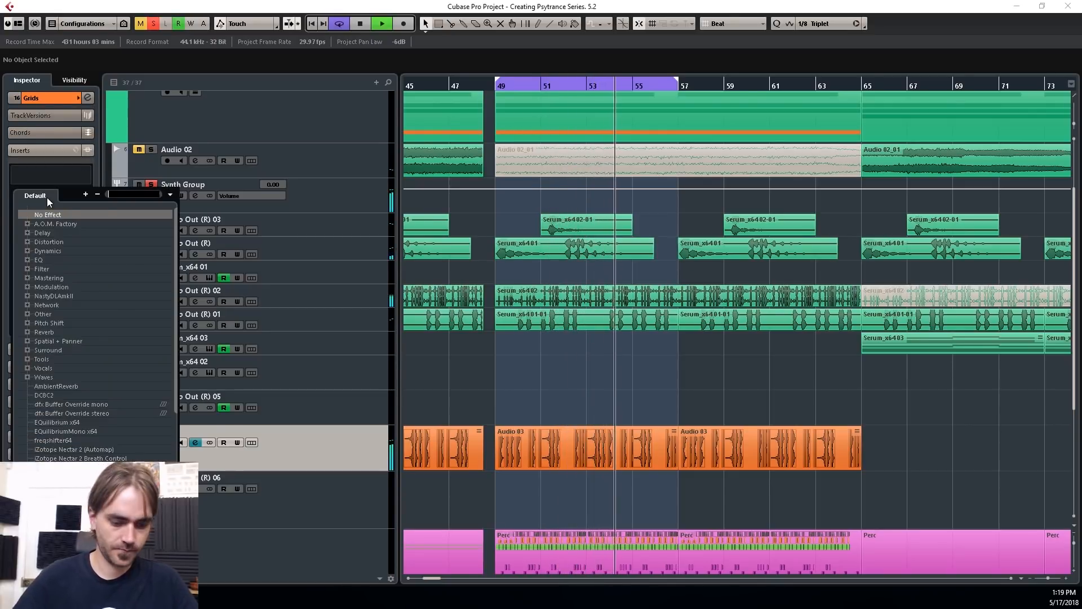
pyautogui.write('equilibr')
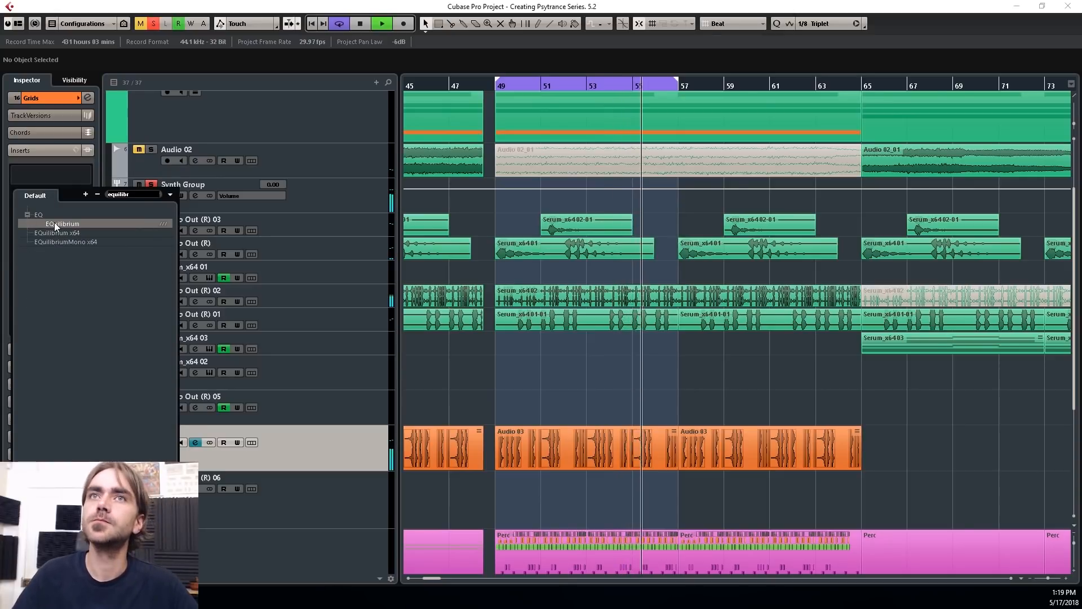
pyautogui.click(54, 223)
pyautogui.click(713, 127)
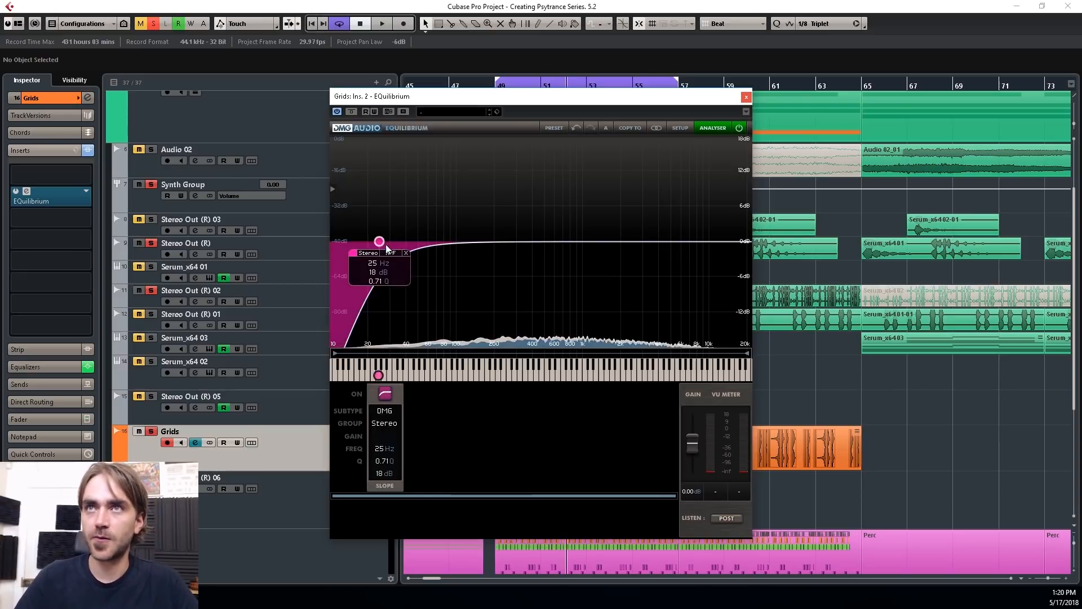
# Step: Shape the Grids EQ with a 236 Hz high-pass and peak cuts of 9.41 dB at 15395 Hz and 4.54 dB at 973 Hz
pyautogui.moveTo(385, 251); pyautogui.dragTo(513, 258)
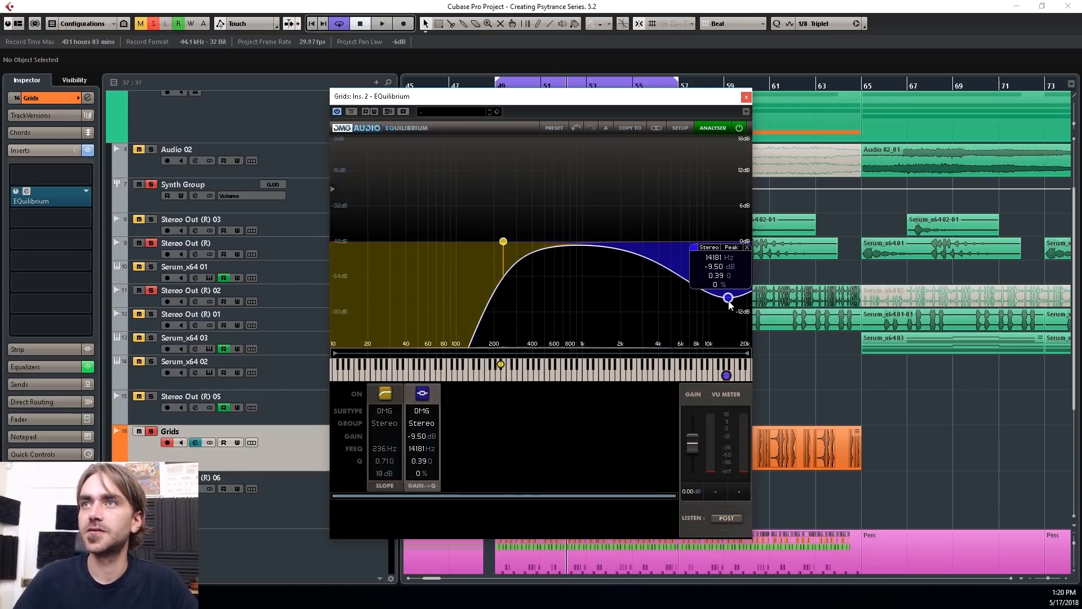
pyautogui.moveTo(731, 293)
pyautogui.mouseDown()
pyautogui.moveTo(733, 308)
pyautogui.moveTo(735, 294)
pyautogui.mouseUp()
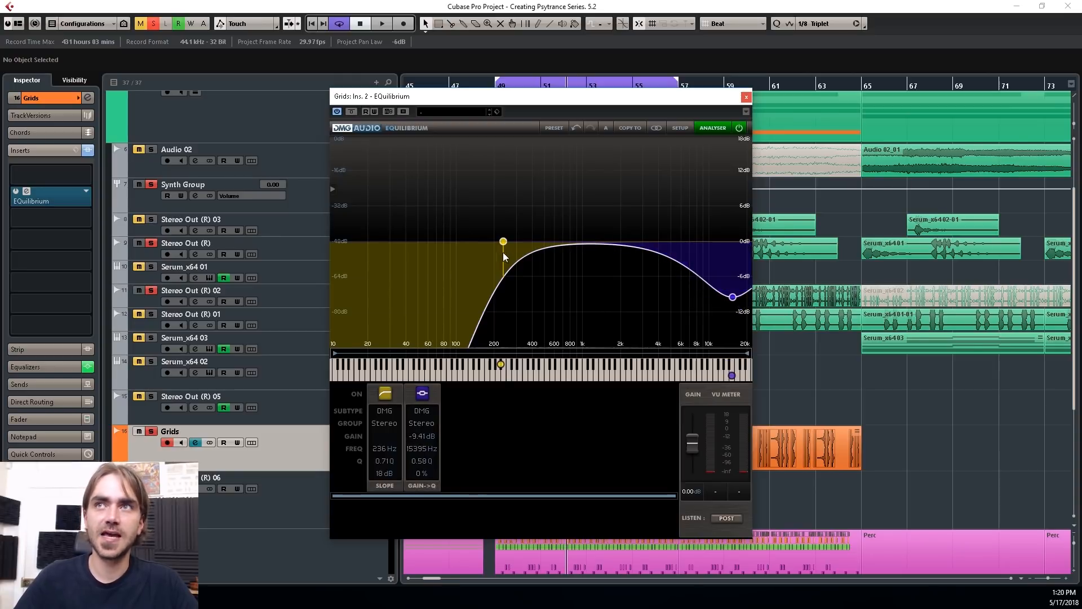
pyautogui.doubleClick(521, 261)
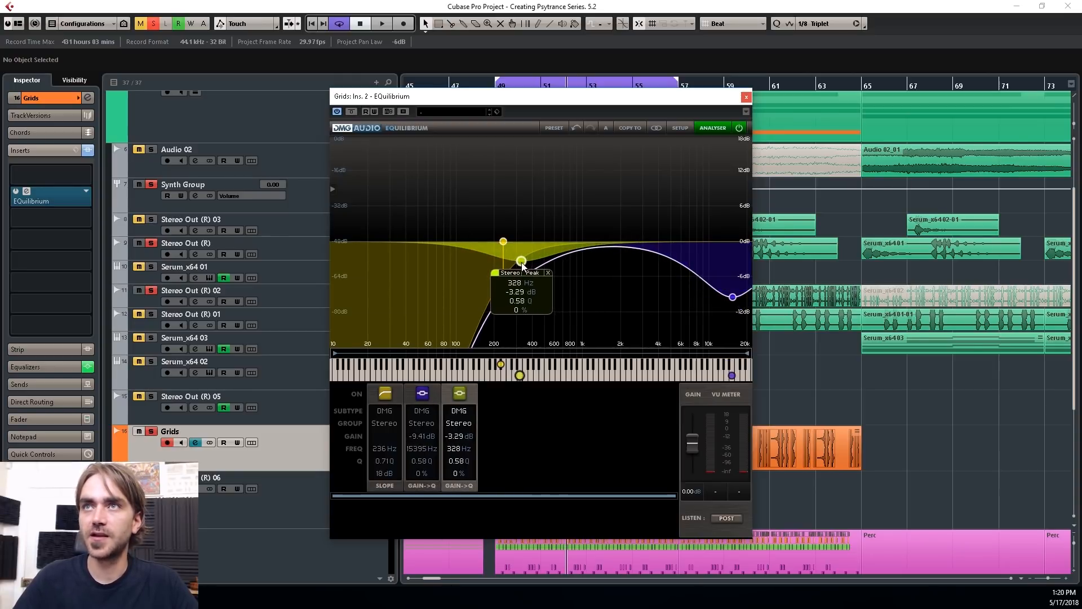
pyautogui.moveTo(522, 263); pyautogui.dragTo(582, 273)
pyautogui.scroll(4, 538, 262)
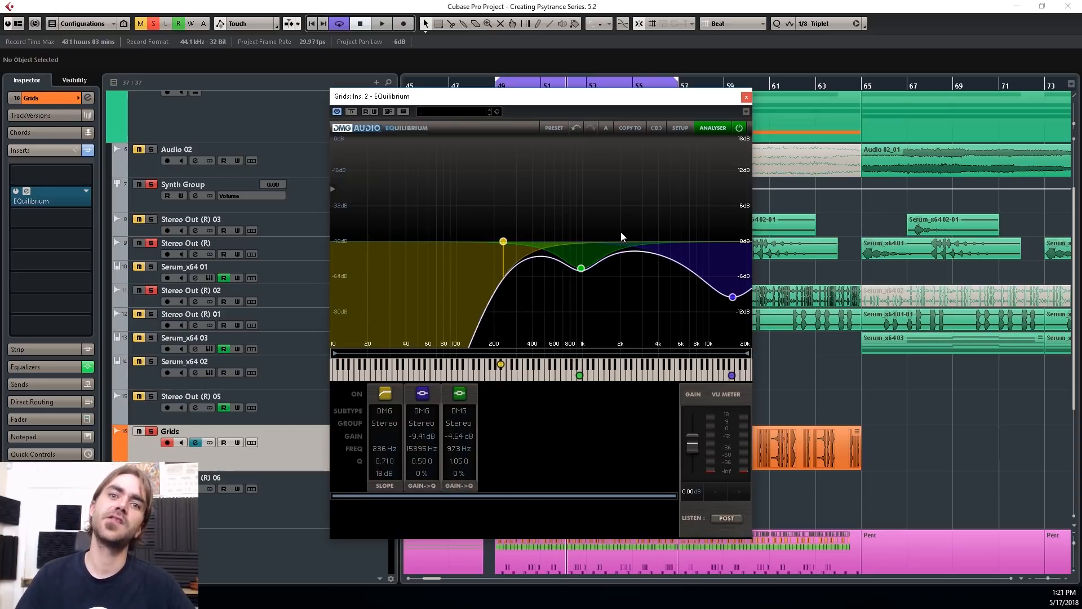
# Step: Audition the equalised Grids track together with the two soloed synth tracks and close its EQ window
pyautogui.press('space')
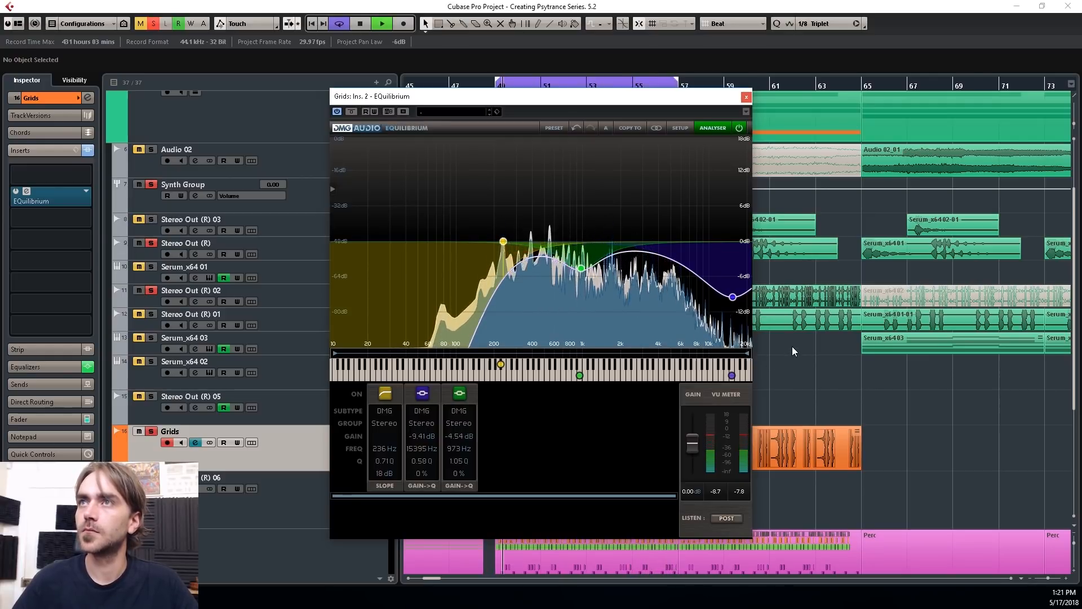
pyautogui.click(749, 98)
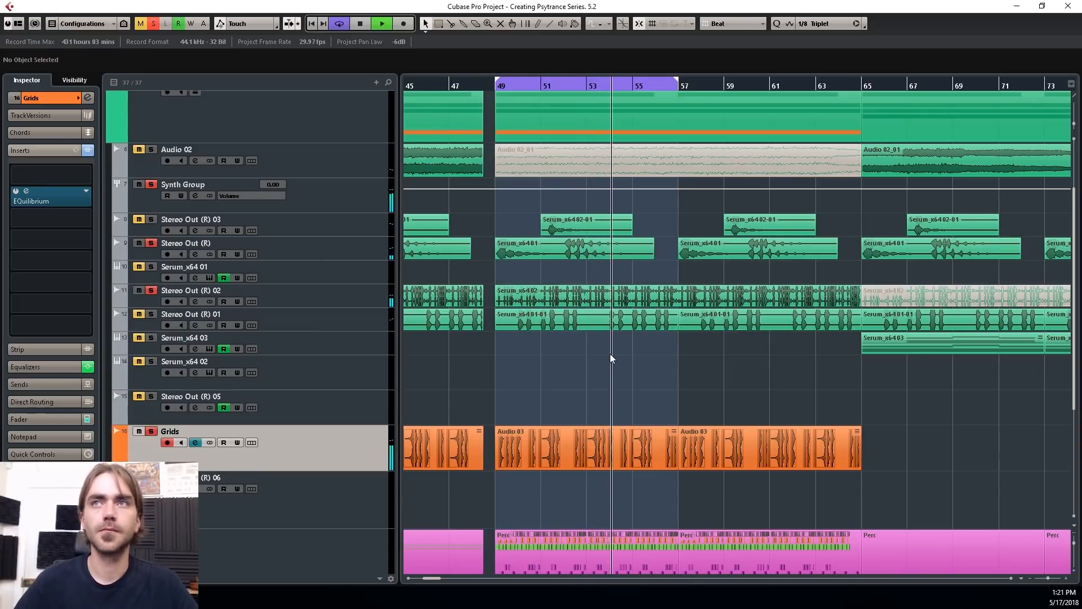
pyautogui.press('space')
# Step: Clear the solos and play the looped section with the Kick and Bass, Synths and Perc folders together
pyautogui.scroll(-2, 610, 354)
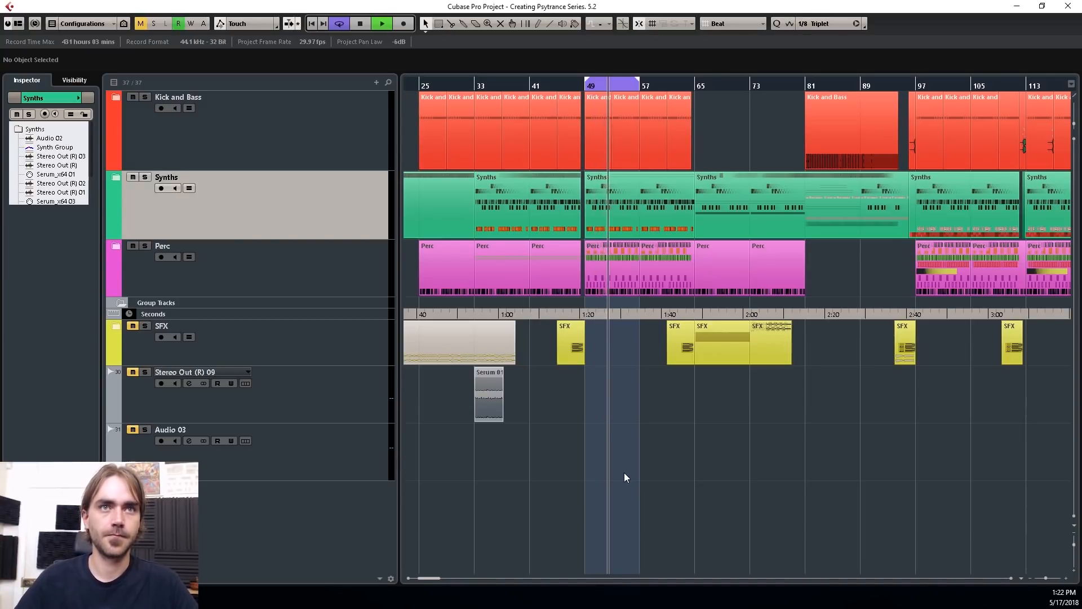
pyautogui.click(653, 472)
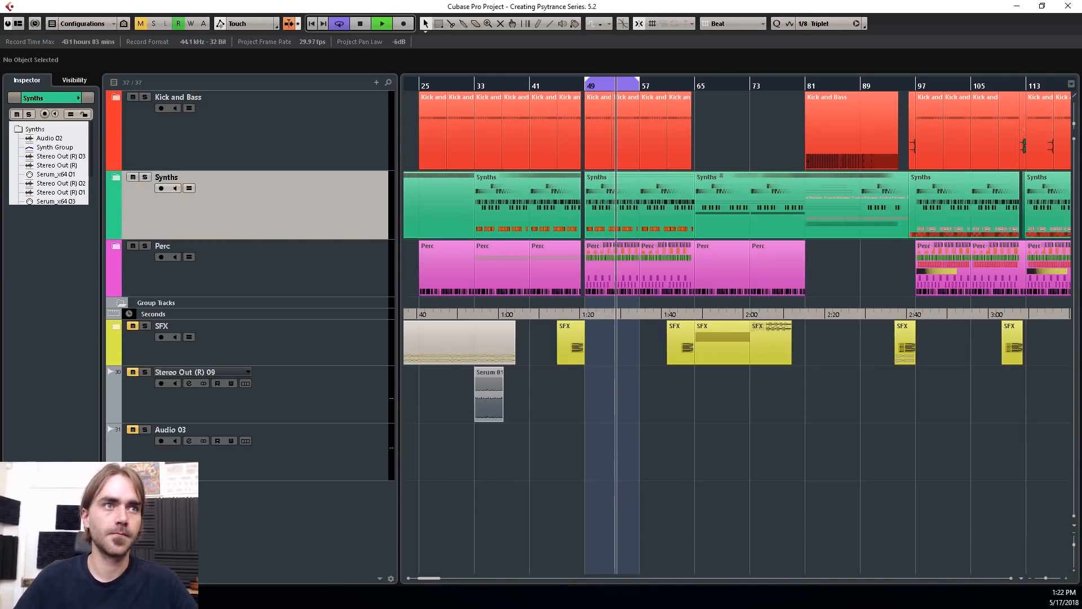